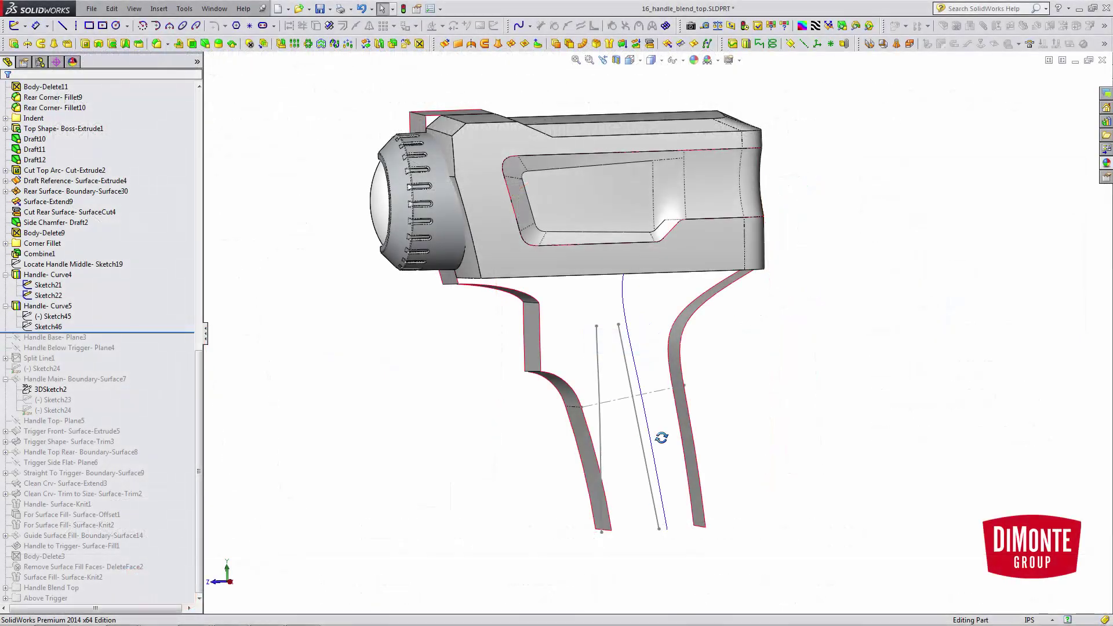
- Examine the Handle Curve4 and Handle Curve5 projected curves between the front and rear handle surfaces
scroll(654, 465, "down", 3)
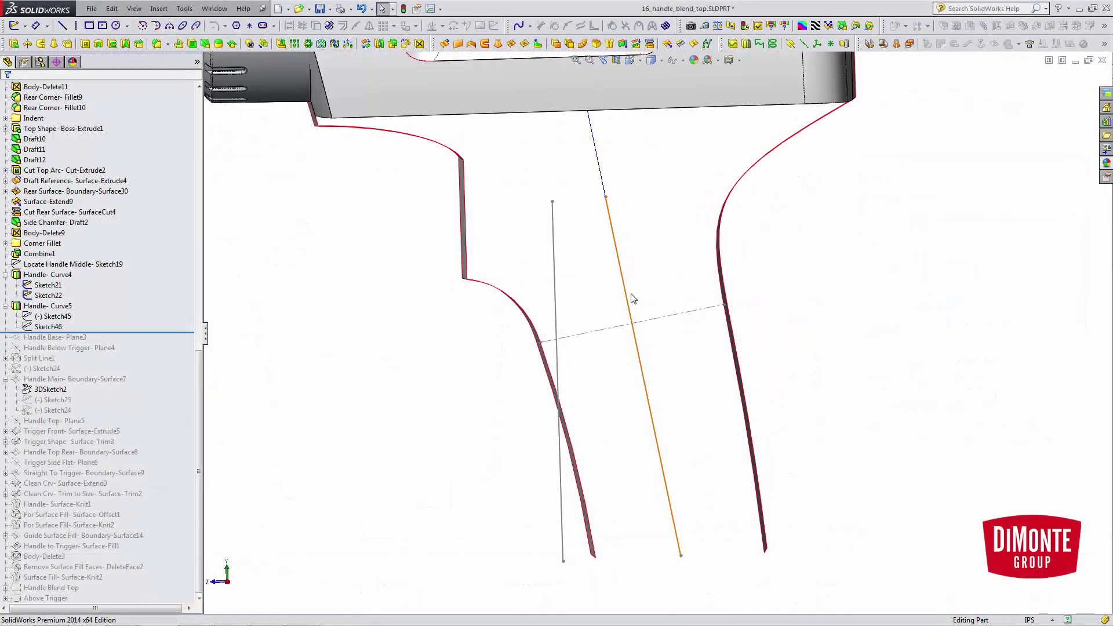
middle_click_drag(641, 329, 636, 388)
left_click(46, 275)
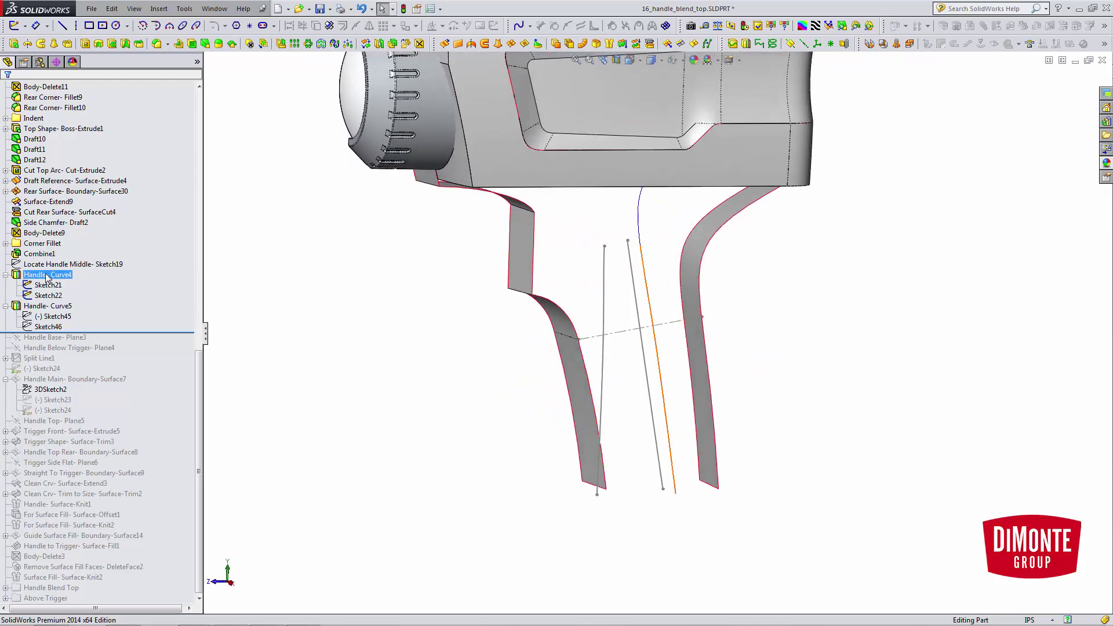
left_click(52, 306)
left_click(717, 432)
scroll(718, 432, "down", 1)
scroll(720, 387, "up", 2)
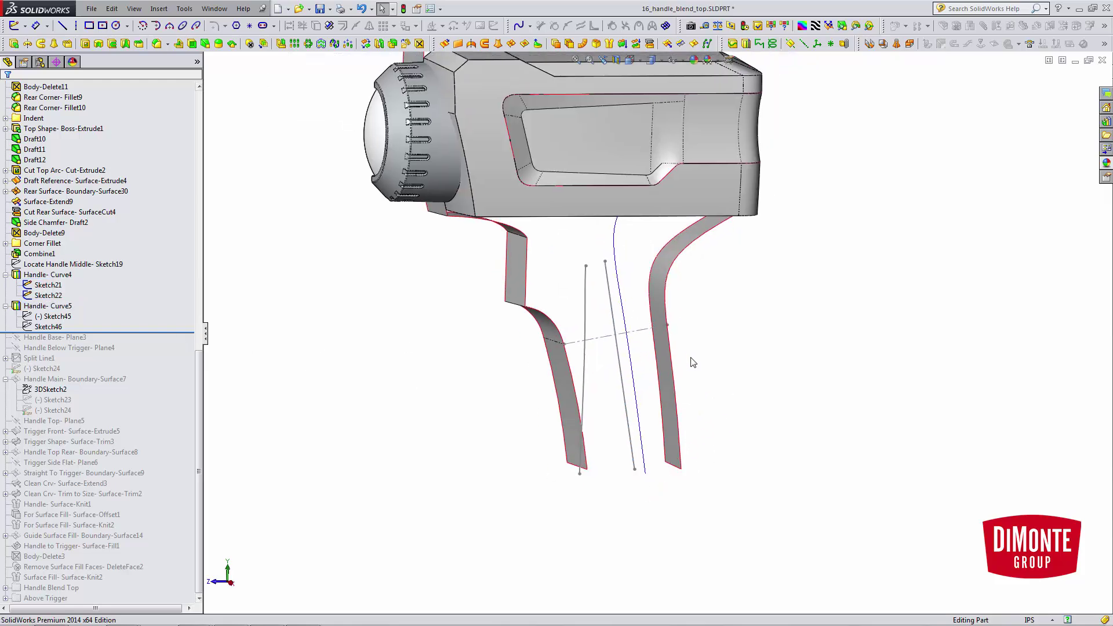
middle_click_drag(688, 362, 725, 391)
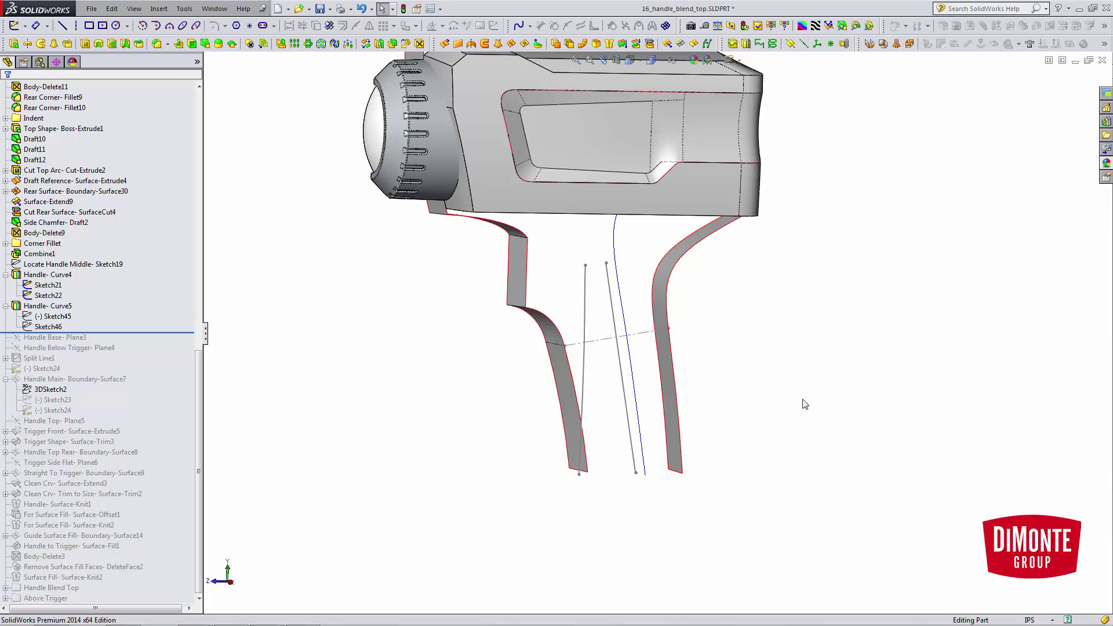
middle_click_drag(800, 399, 816, 420, "ctrl")
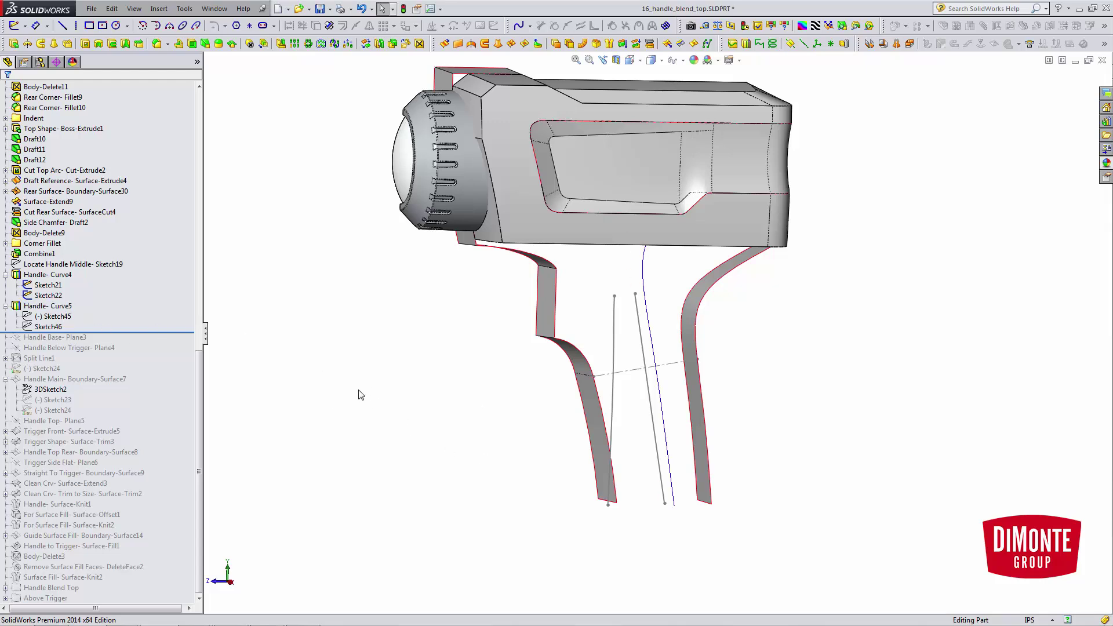
- Hide the Handle Curve4 and Handle Curve5 projected curves
left_click(53, 276)
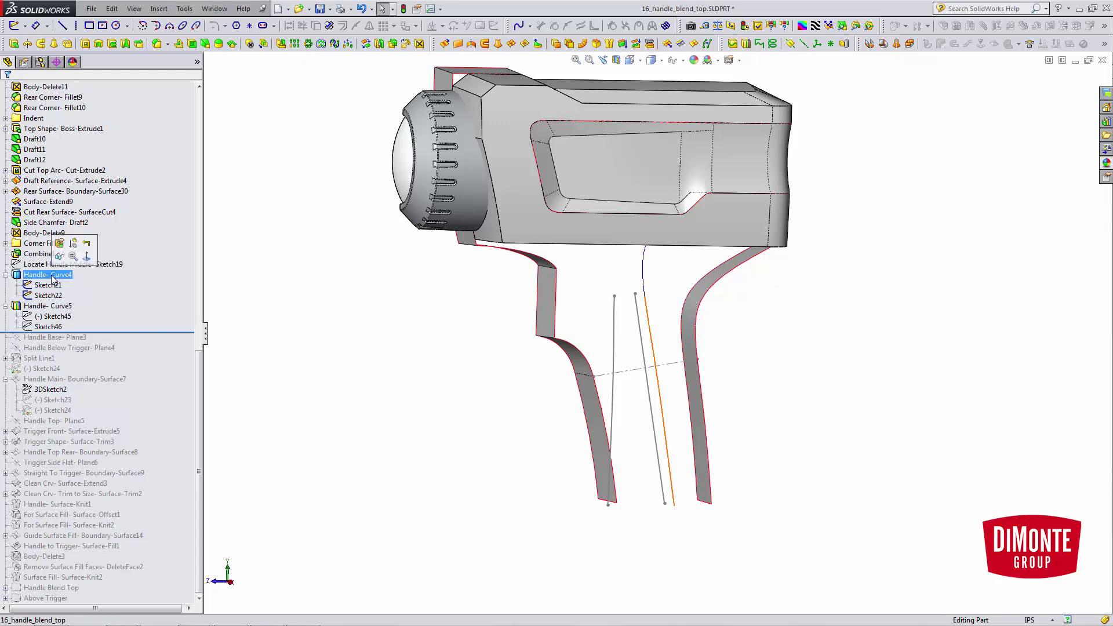
left_click(350, 351)
scroll(697, 417, "down", 3)
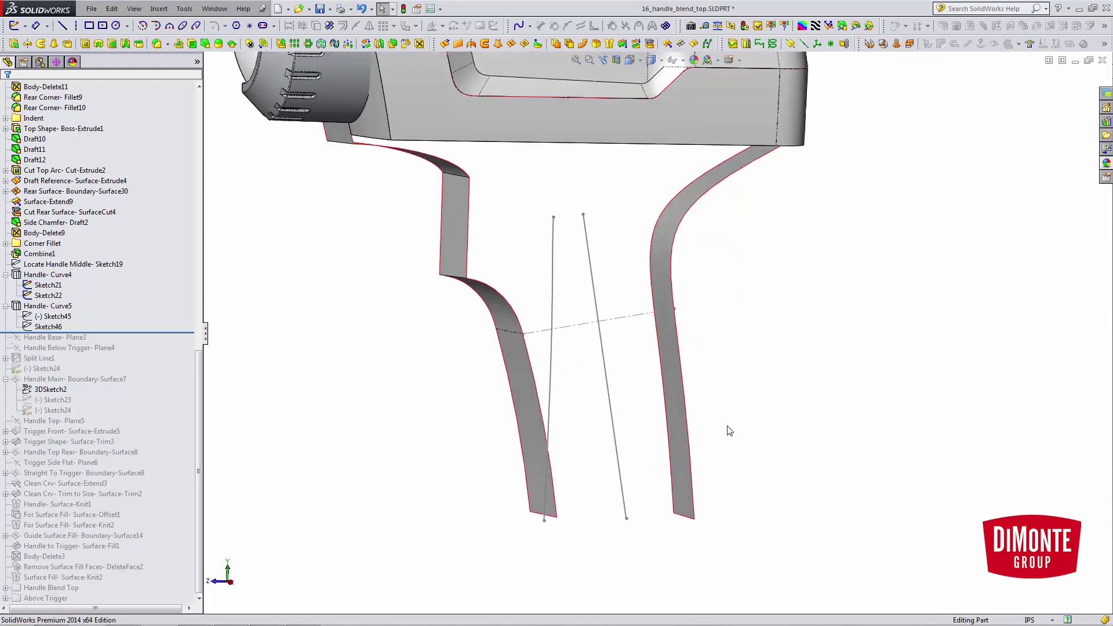
- Roll the model forward to just after Handle Main Boundary-Surface7 and open its profile Sketch23 for editing
left_click_drag(157, 334, 154, 416)
mouse_move(472, 475)
middle_mouse_down()
mouse_move(512, 454)
mouse_move(495, 490)
middle_mouse_up()
left_click(54, 399)
left_click(67, 371)
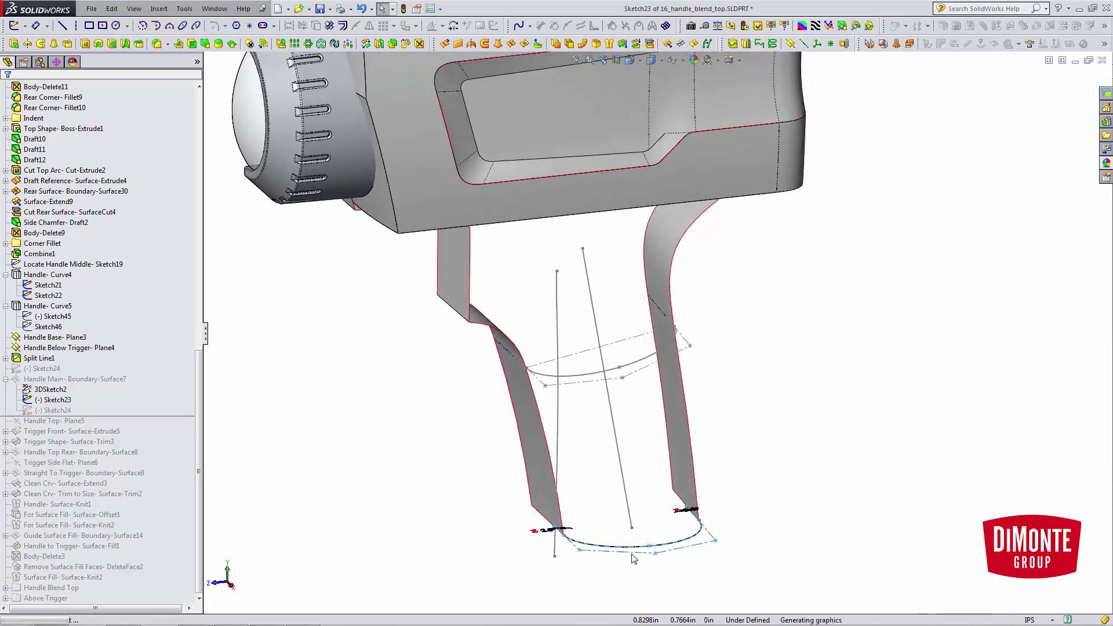
- Examine the style spline at the handle's base and its end angle dimensions, and show 3DSketch2
scroll(666, 558, "down", 3)
mouse_move(664, 555)
middle_mouse_down()
mouse_move(644, 537)
mouse_move(647, 558)
mouse_move(705, 561)
mouse_move(703, 546)
middle_mouse_up()
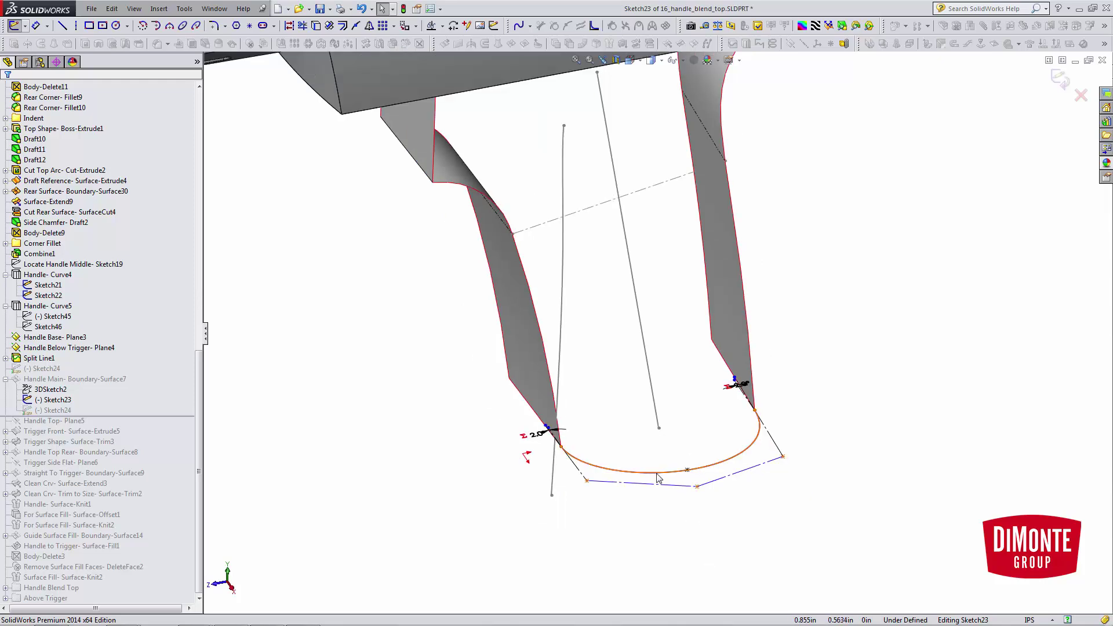
scroll(658, 474, "down", 5)
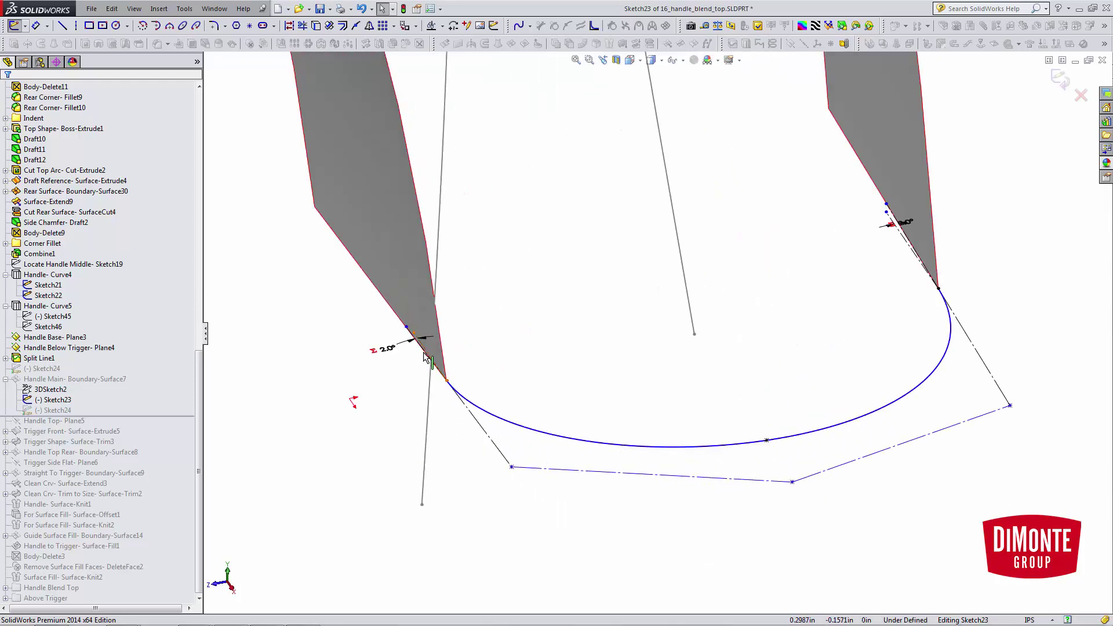
scroll(655, 337, "up", 3)
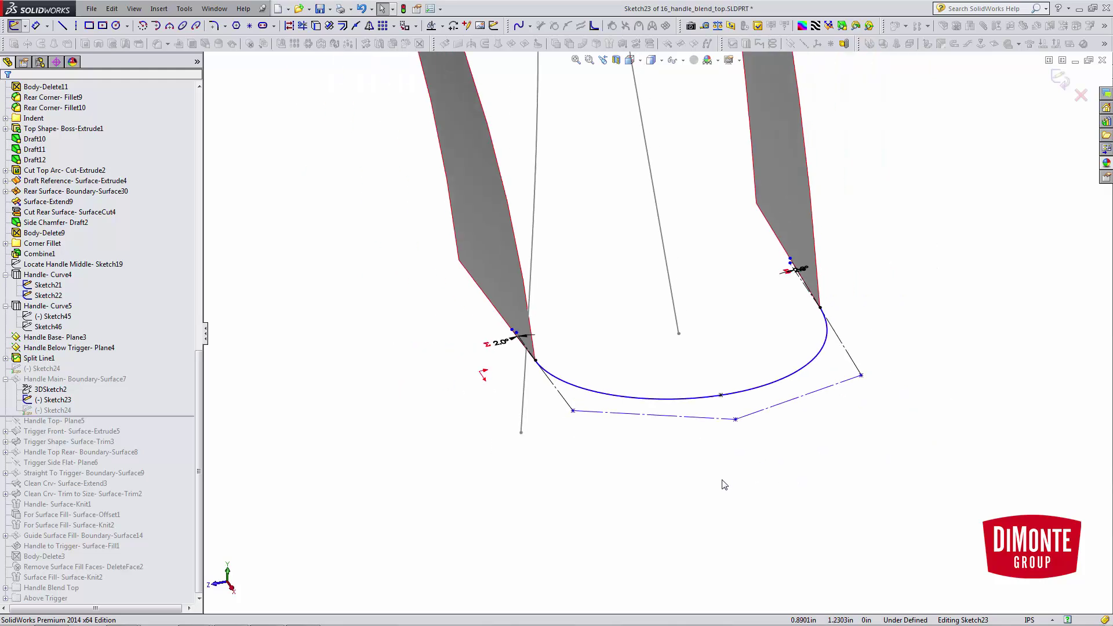
middle_click_drag(723, 486, 683, 516, "ctrl")
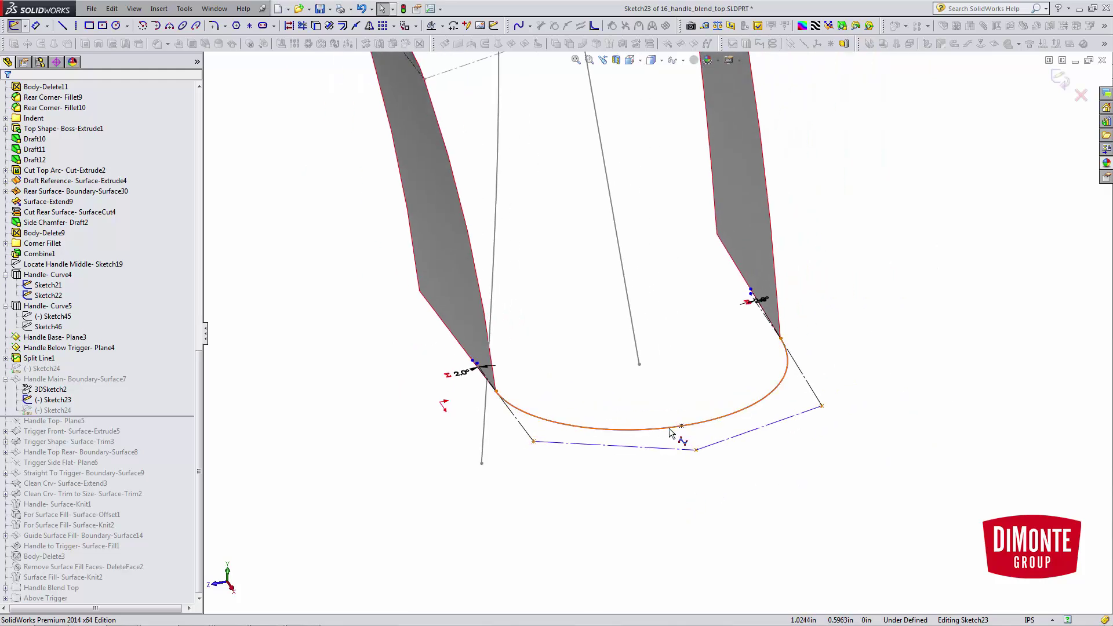
right_click(68, 390)
left_click(67, 373)
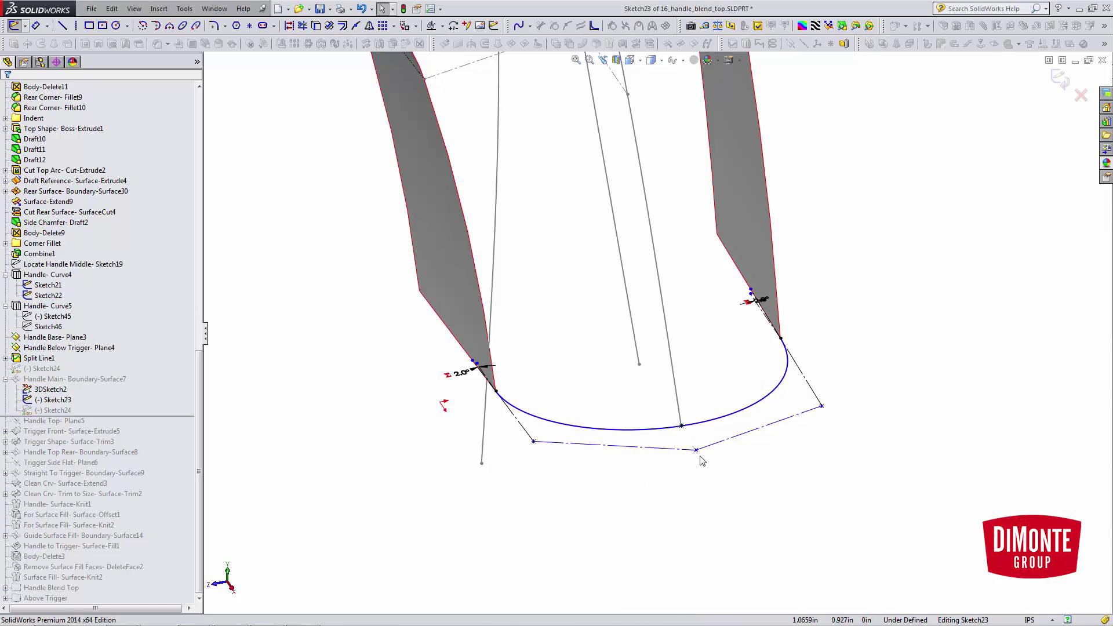
- Inspect the base style spline's relations and where it meets the 3D sketch curve, and leave Sketch23 without saving changes
left_click(718, 450)
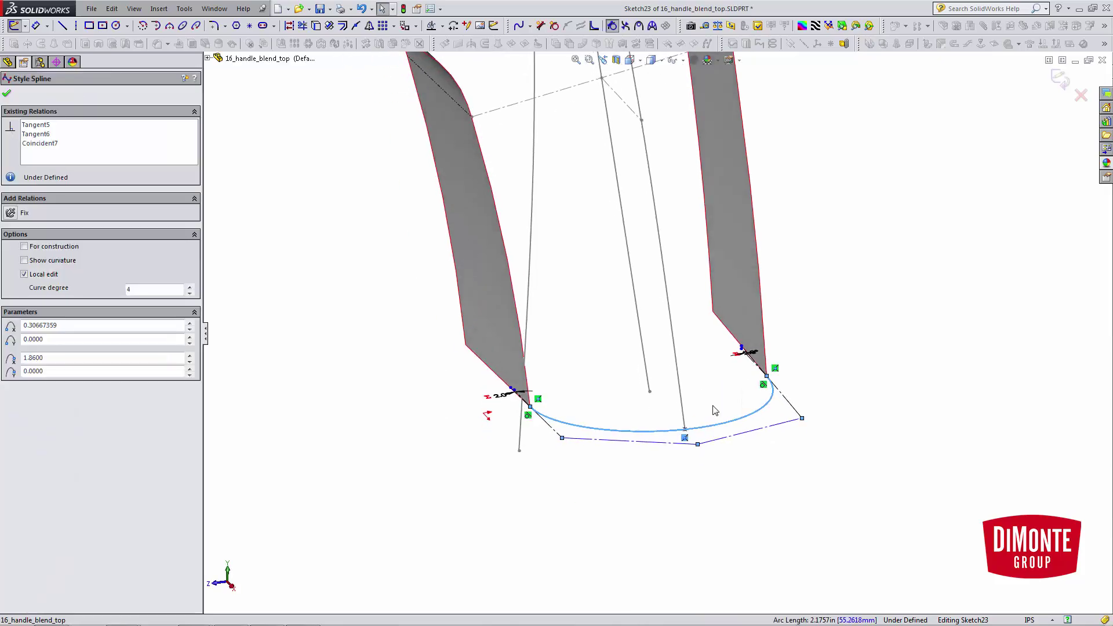
left_click(715, 411)
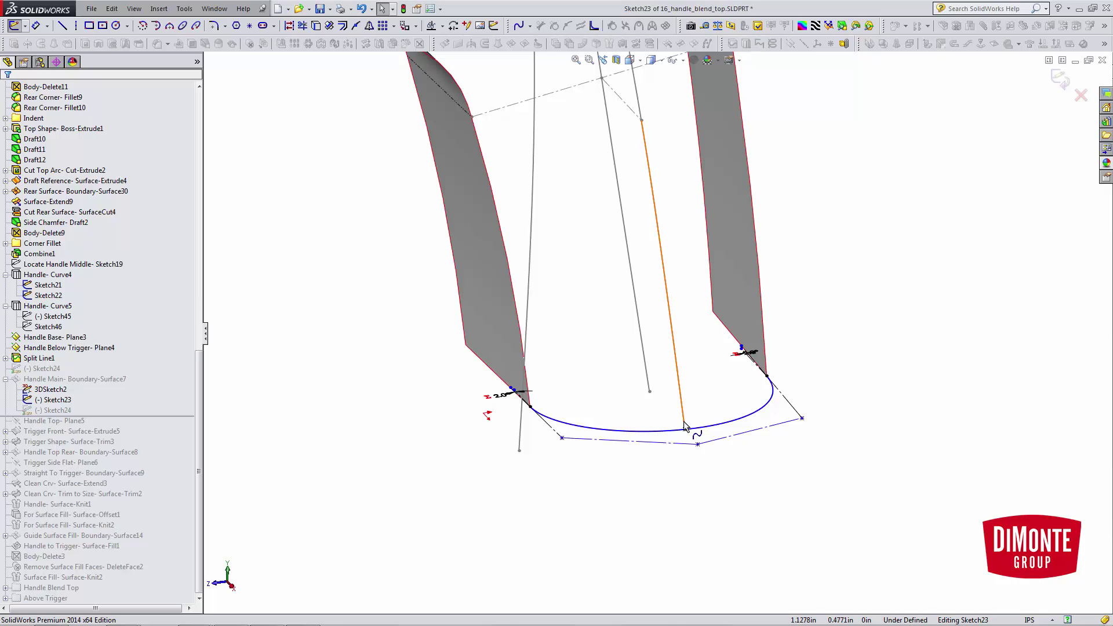
mouse_move(683, 421)
middle_mouse_down()
mouse_move(686, 458)
mouse_move(703, 418)
middle_mouse_up()
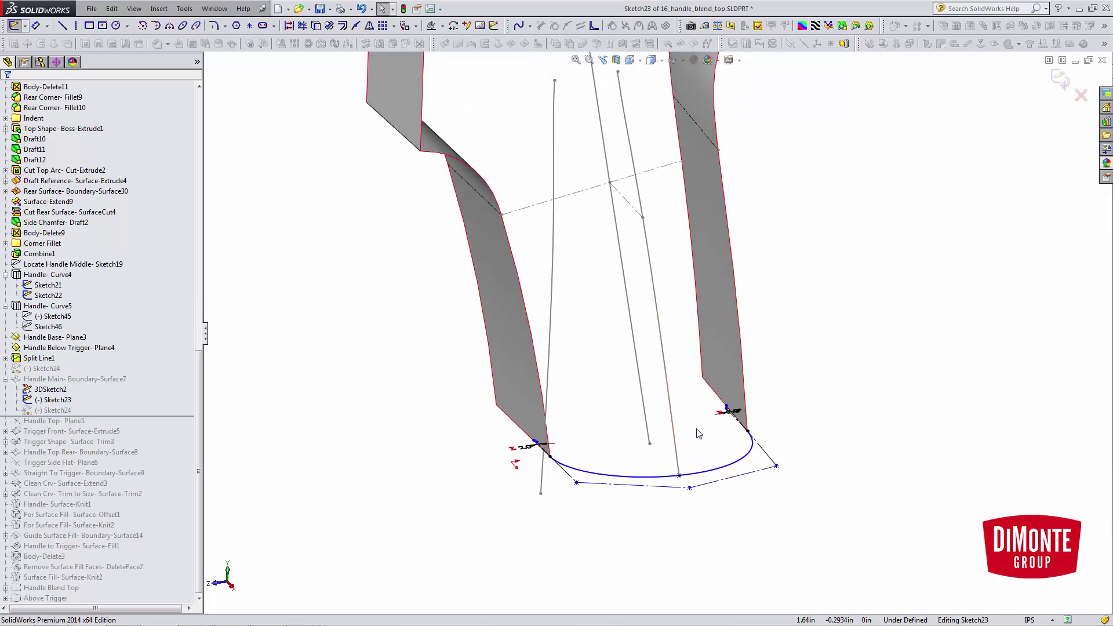
middle_click_drag(665, 450, 661, 499, "ctrl")
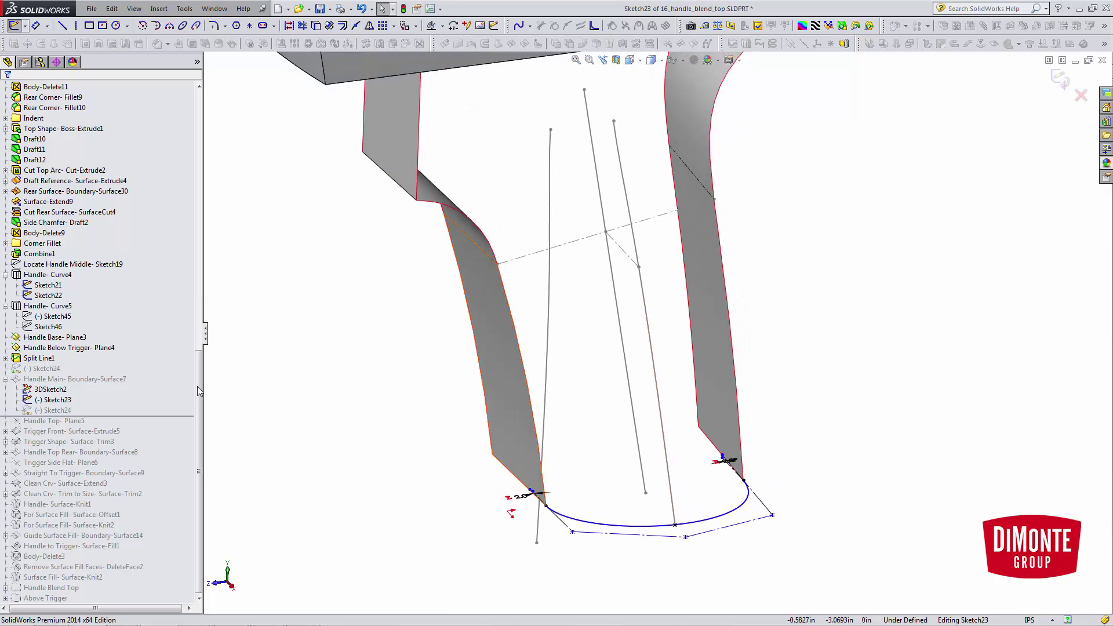
left_click(1082, 101)
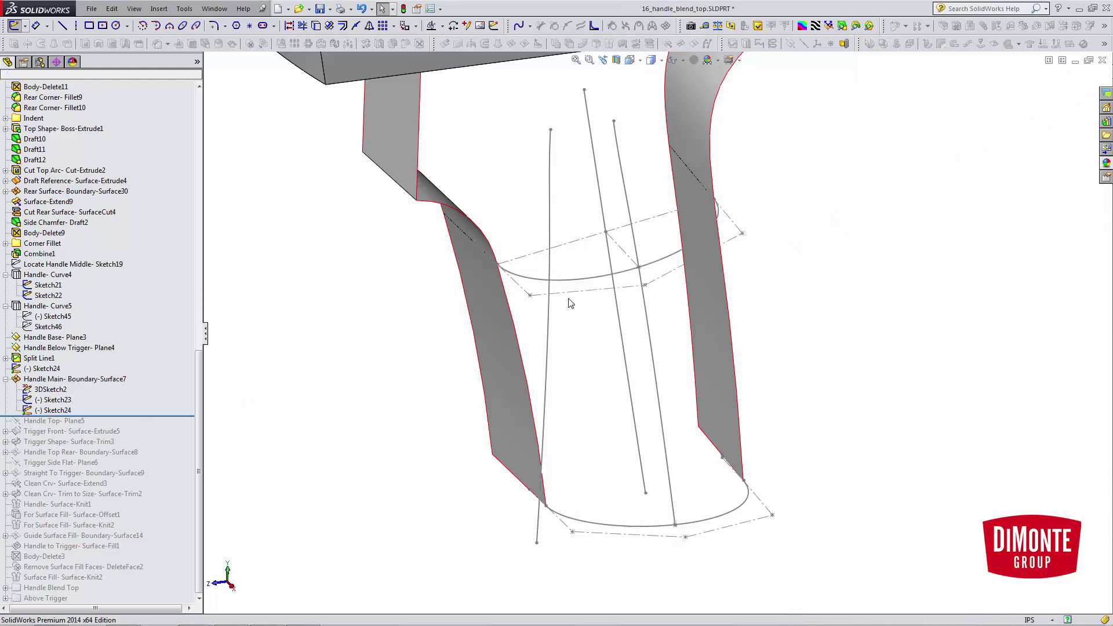
- Open the upper handle profile Sketch24, examine its style spline's control vertices, and exit discarding any changes
middle_click_drag(566, 297, 571, 299)
left_click(561, 276)
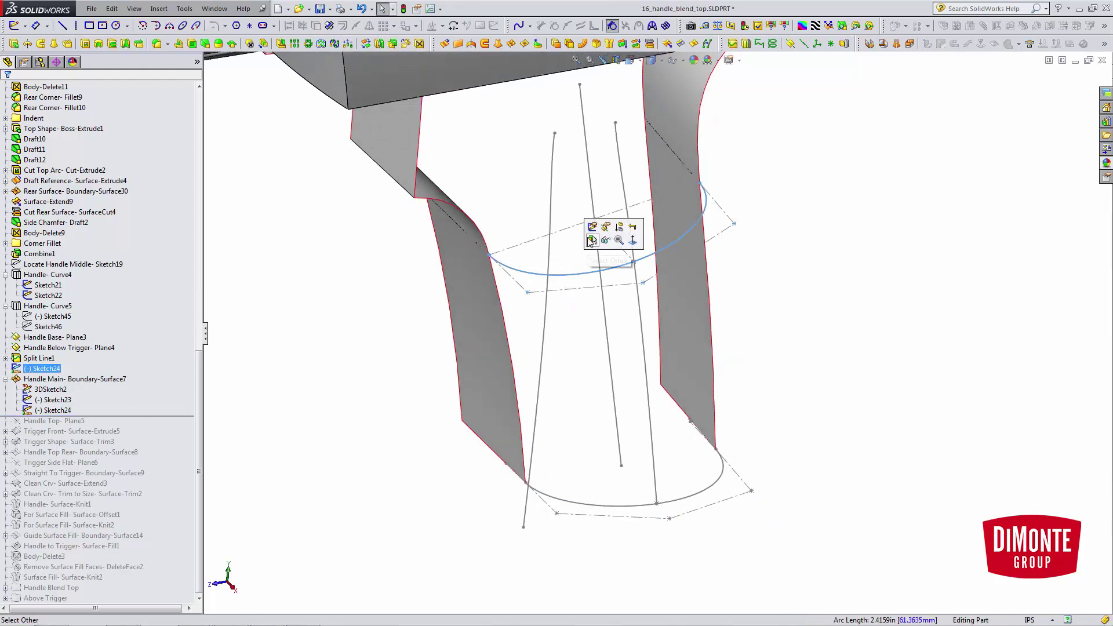
left_click(594, 225)
left_click(528, 293)
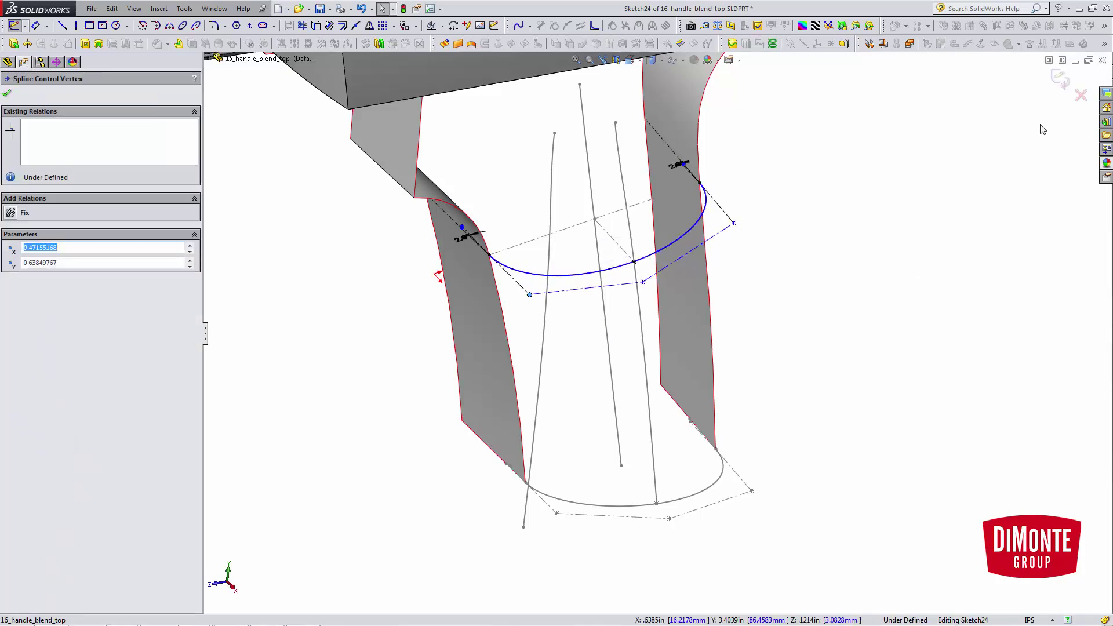
left_click_drag(734, 223, 736, 227)
left_click(795, 241)
left_click(1083, 100)
- Edit the Handle Main Boundary-Surface7 feature and clear all curves from Direction 1 and Direction 2
scroll(839, 377, "up", 2)
mouse_move(803, 352)
middle_mouse_down()
mouse_move(808, 315)
mouse_move(808, 339)
middle_mouse_up()
scroll(801, 341, "down", 1)
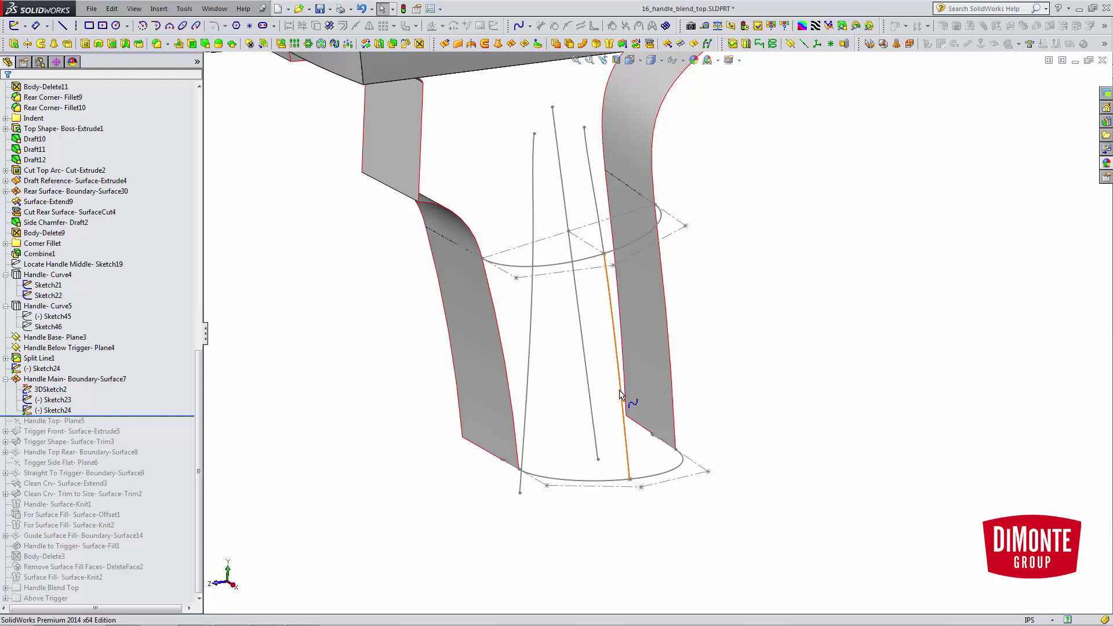
left_click(554, 390)
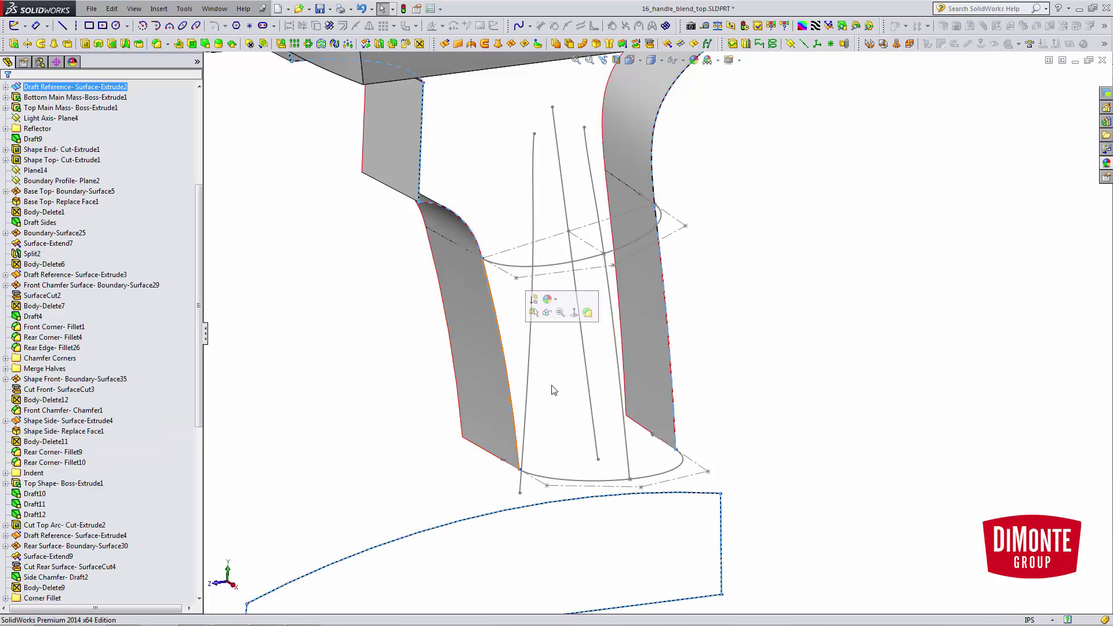
left_click(614, 354)
left_click(96, 378)
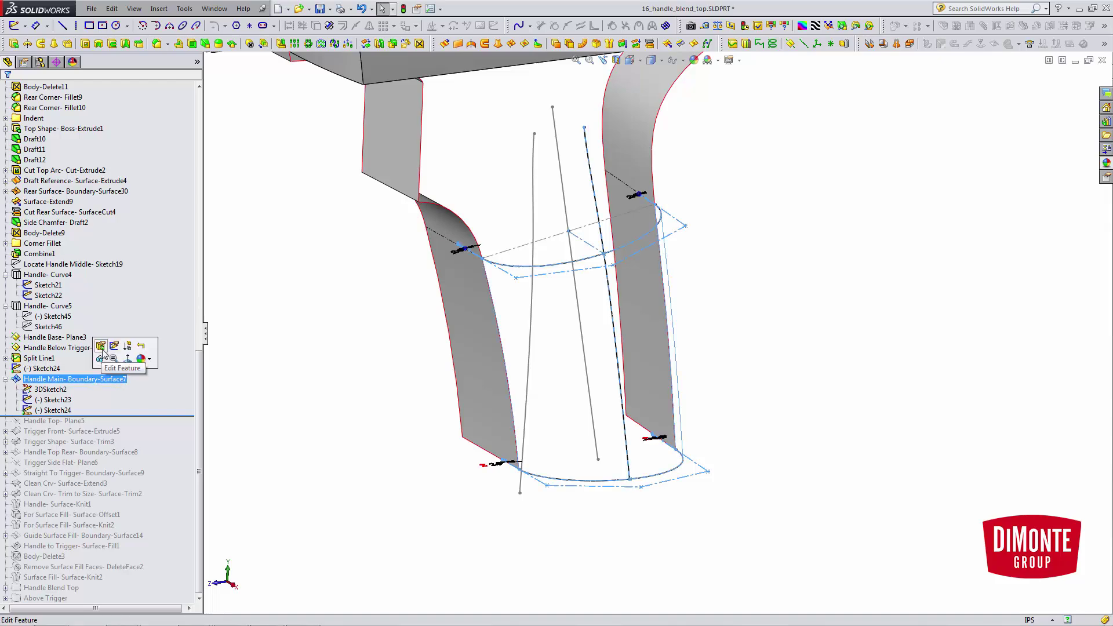
left_click(114, 346)
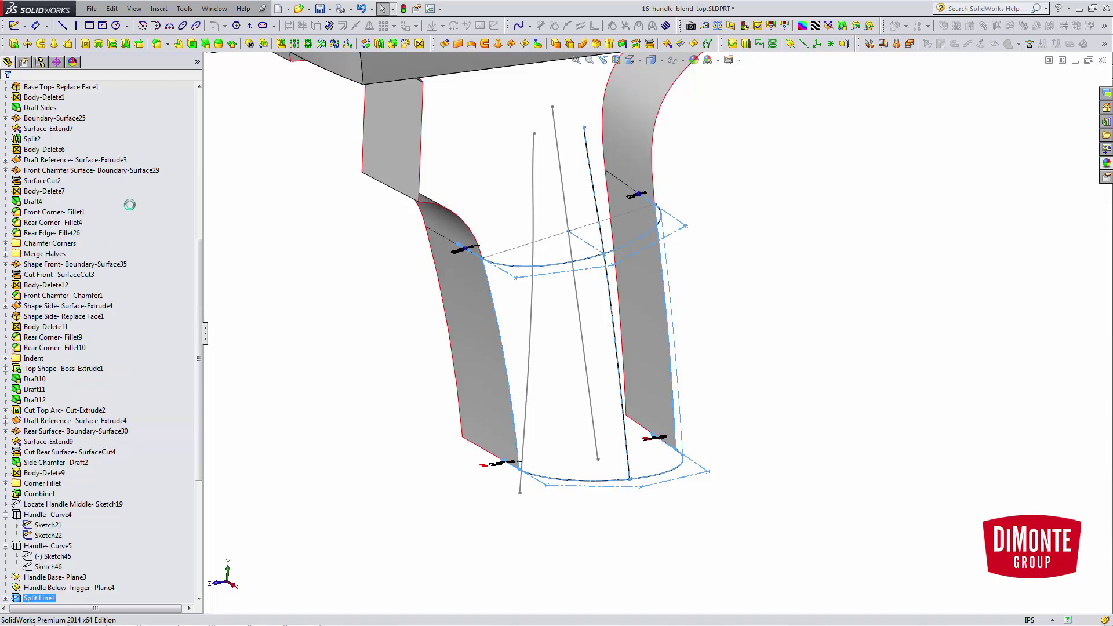
right_click(112, 163)
left_click(152, 166)
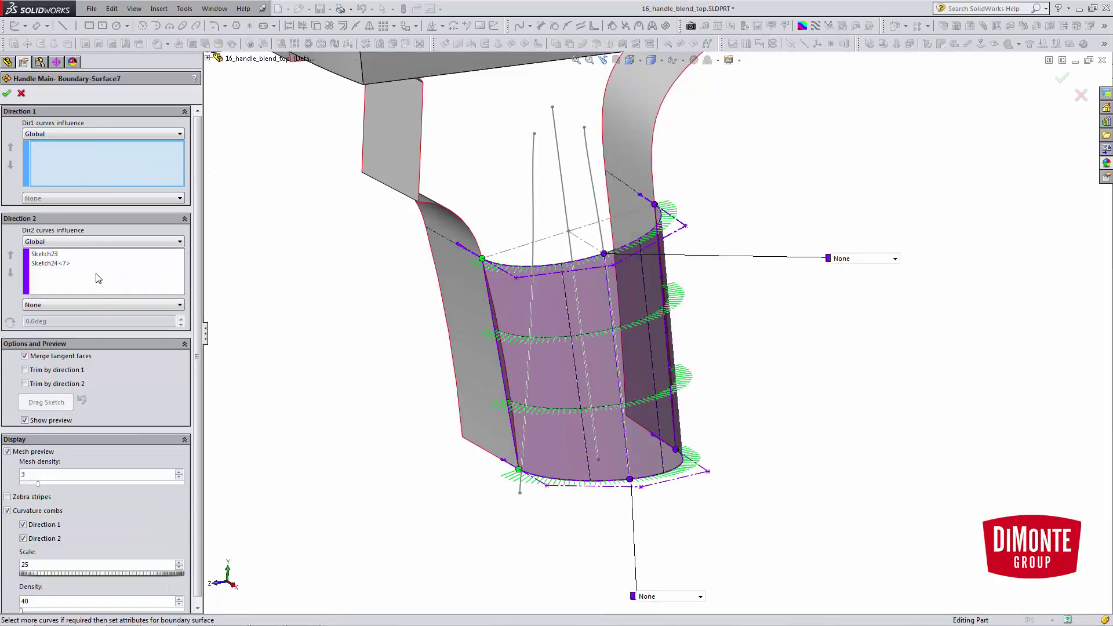
right_click(124, 242)
left_click(135, 247)
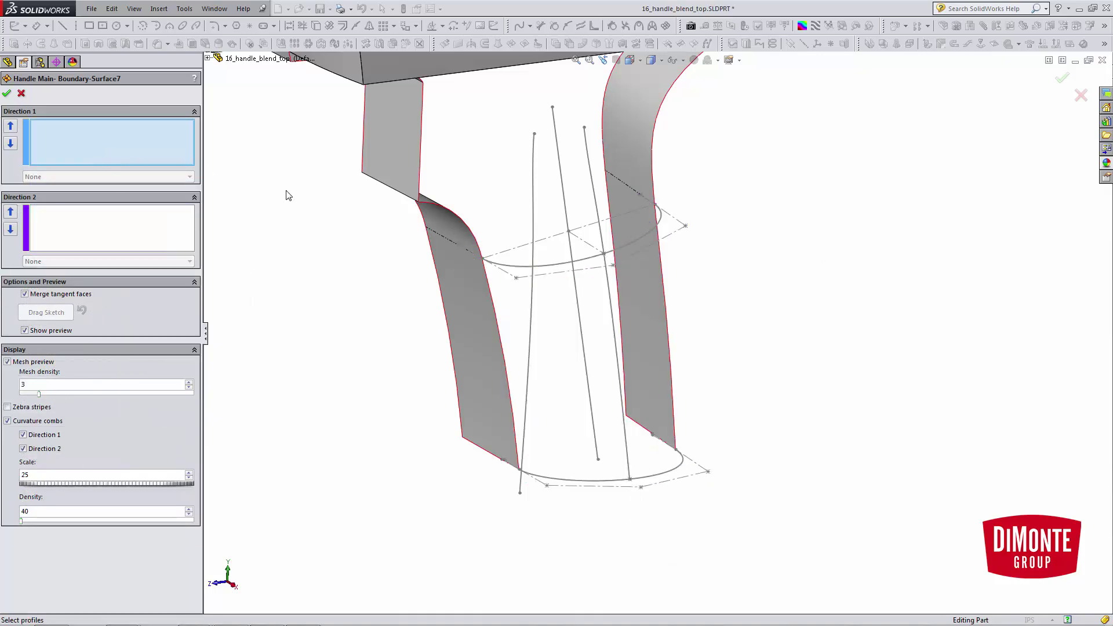
- Set the Direction 1 curves to the front surface's edge, the lower 3D sketch segment as an open group, and the rear surface's edge
left_click(489, 298)
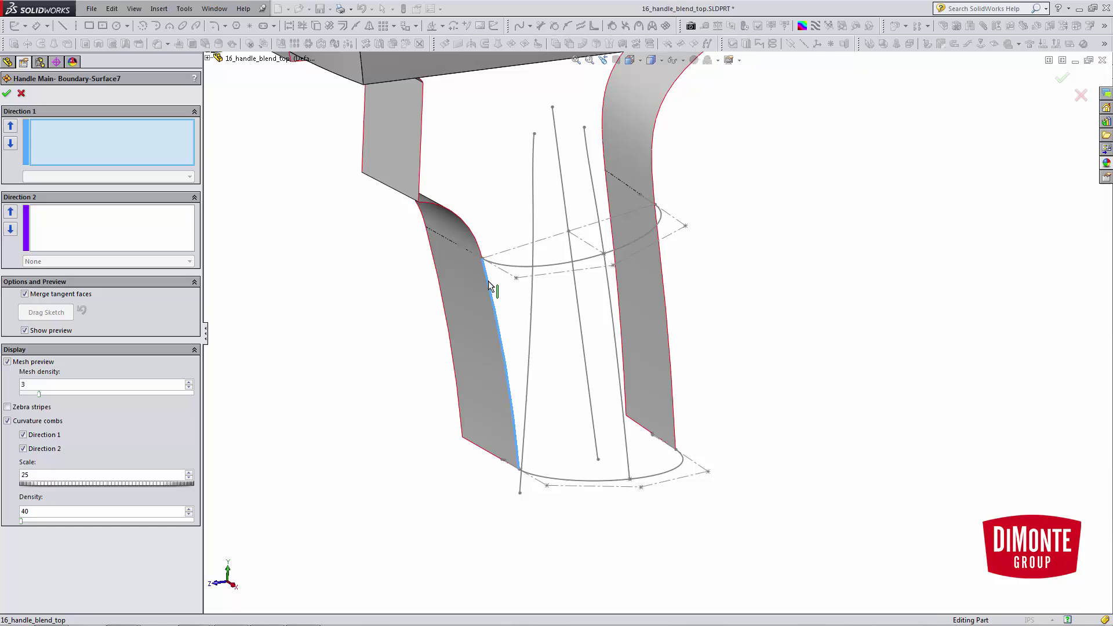
right_click(595, 291)
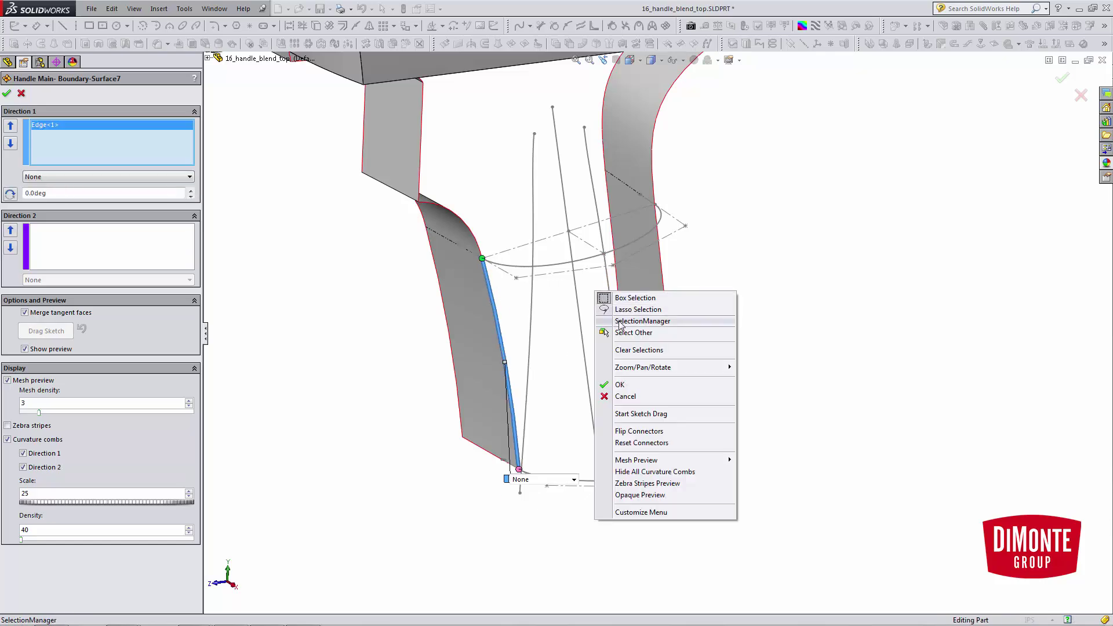
left_click(623, 321)
left_click(609, 287)
left_click(634, 245)
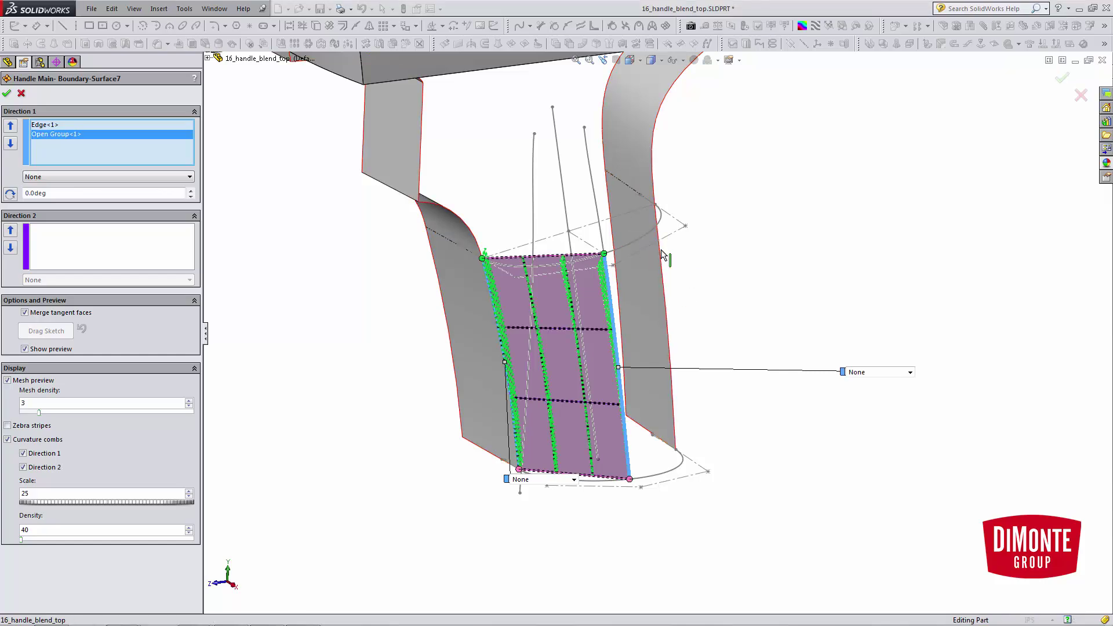
left_click(665, 254)
- Add the upper profile Sketch24 and the base profile Sketch23 as the boundary surface's Direction 2 curves
left_click(110, 255)
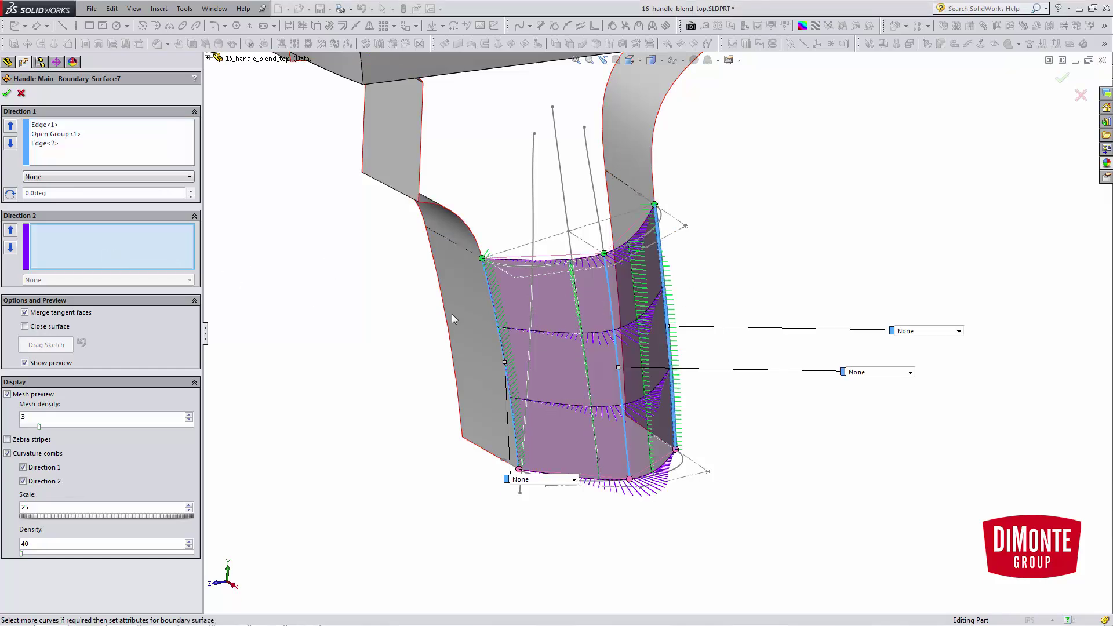
left_click(574, 270)
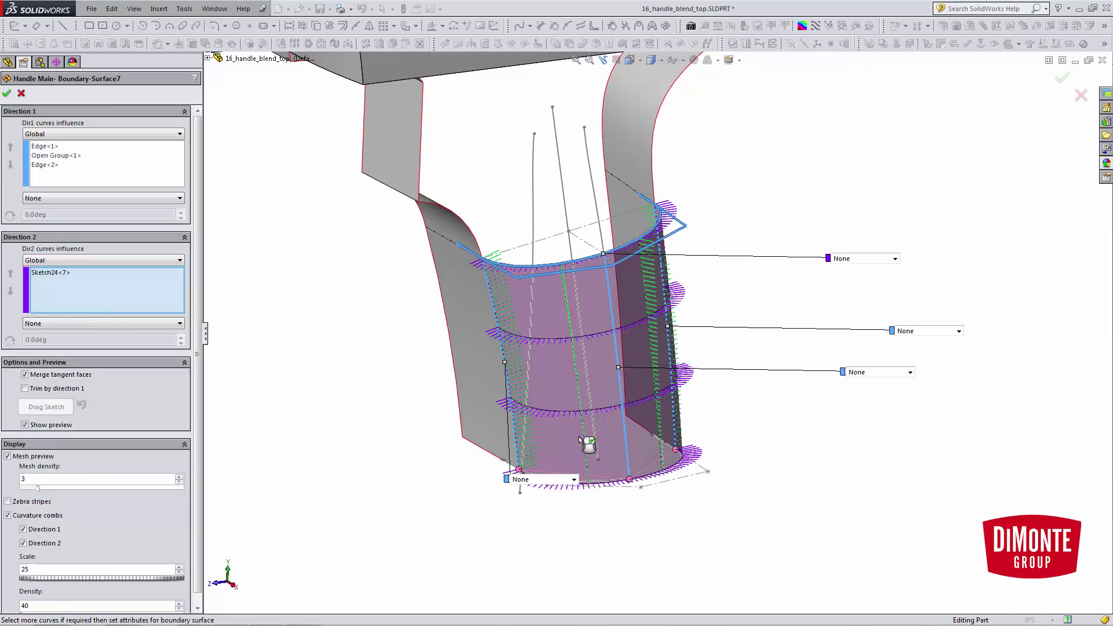
middle_click_drag(689, 506, 684, 467)
left_click(681, 466)
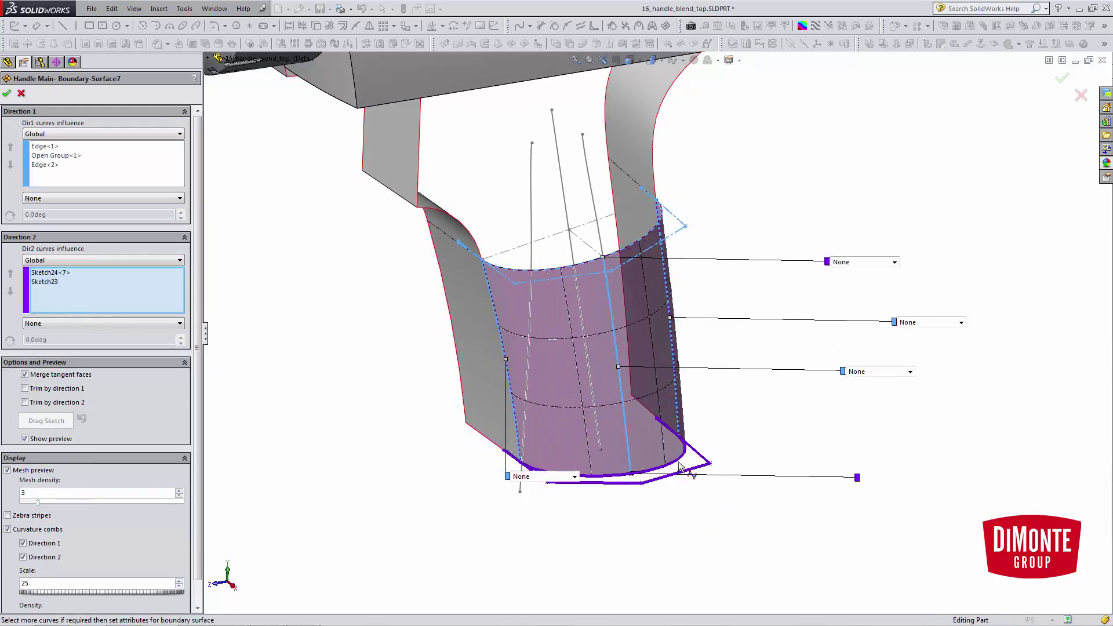
- Set the front and rear edge curves of Direction 1 to Tangency To Face
left_click(570, 477)
left_click(533, 507)
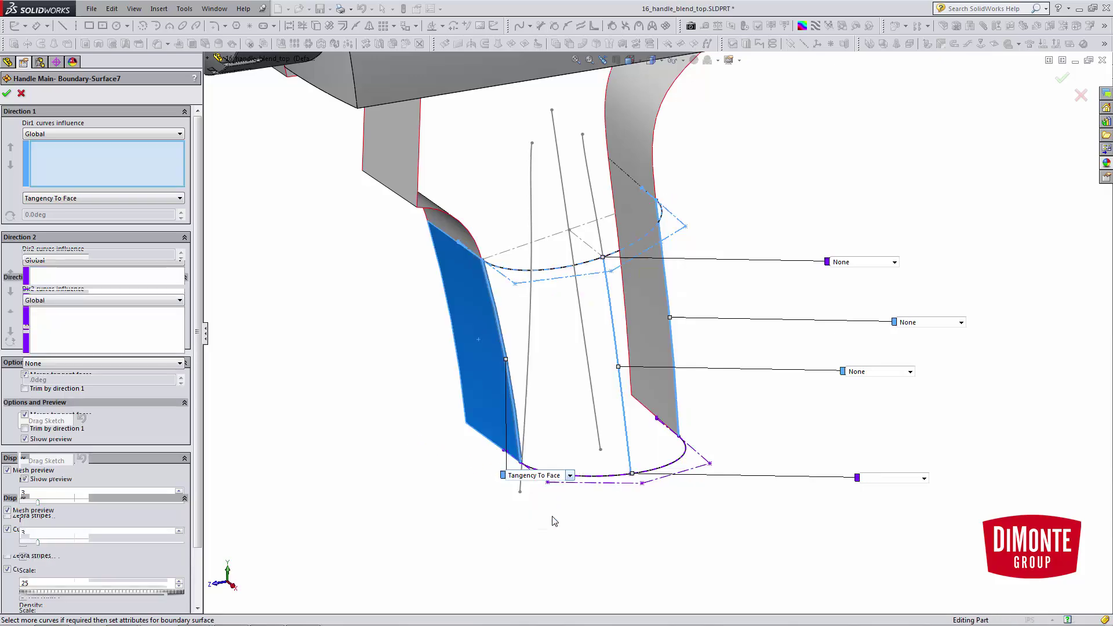
left_click(961, 323)
left_click(927, 342)
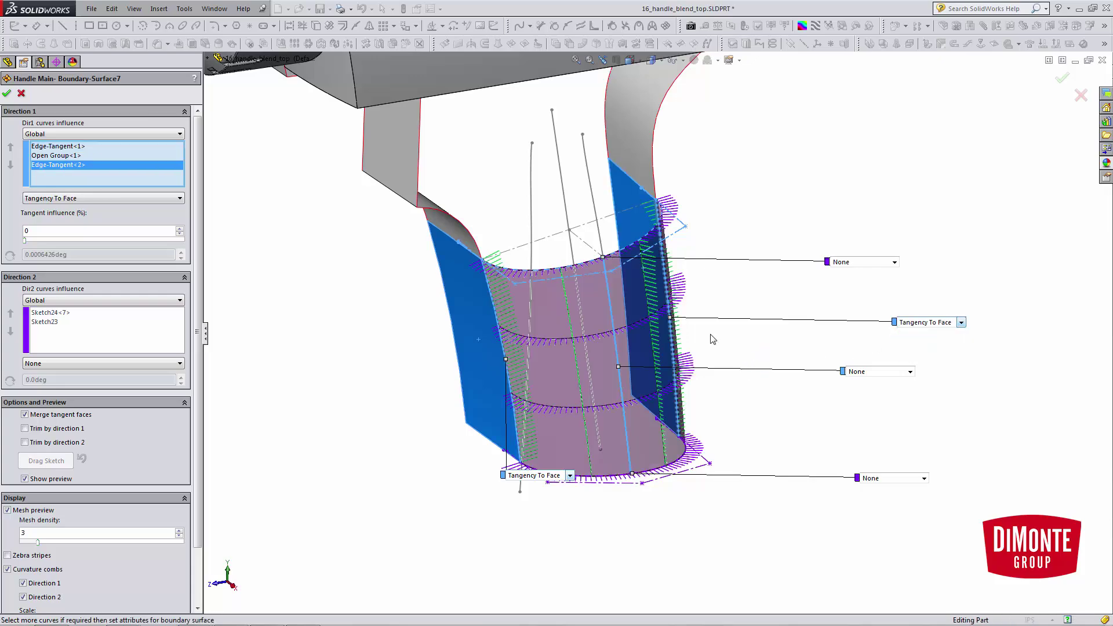
scroll(710, 336, "down", 2)
scroll(719, 357, "up", 1)
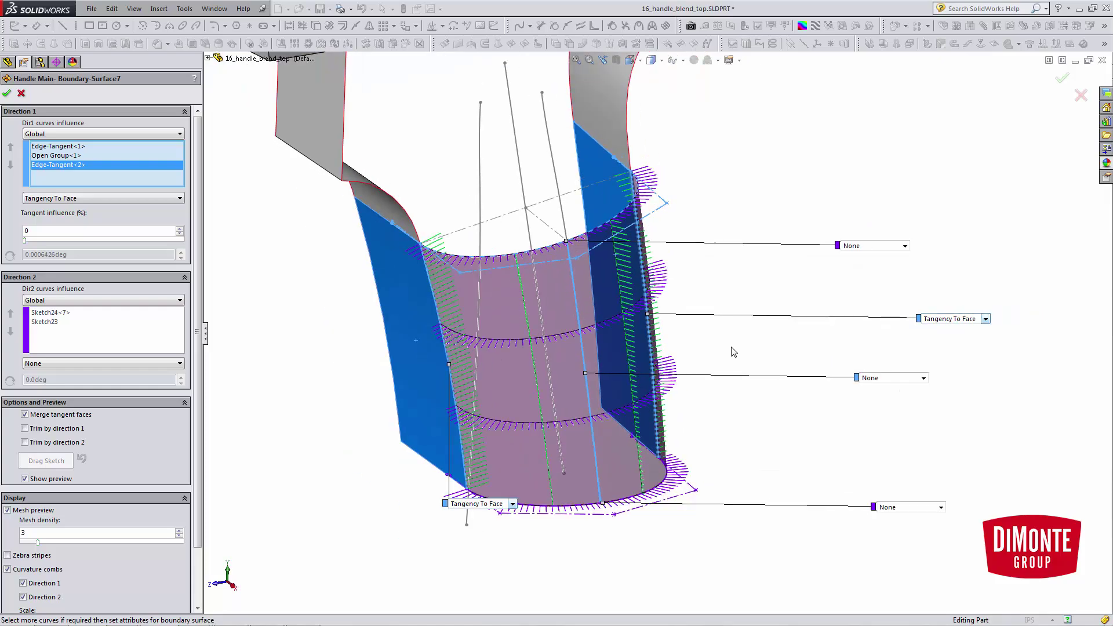
- Accept the redefined Handle Main boundary surface and show its hidden surface body
left_click(8, 94)
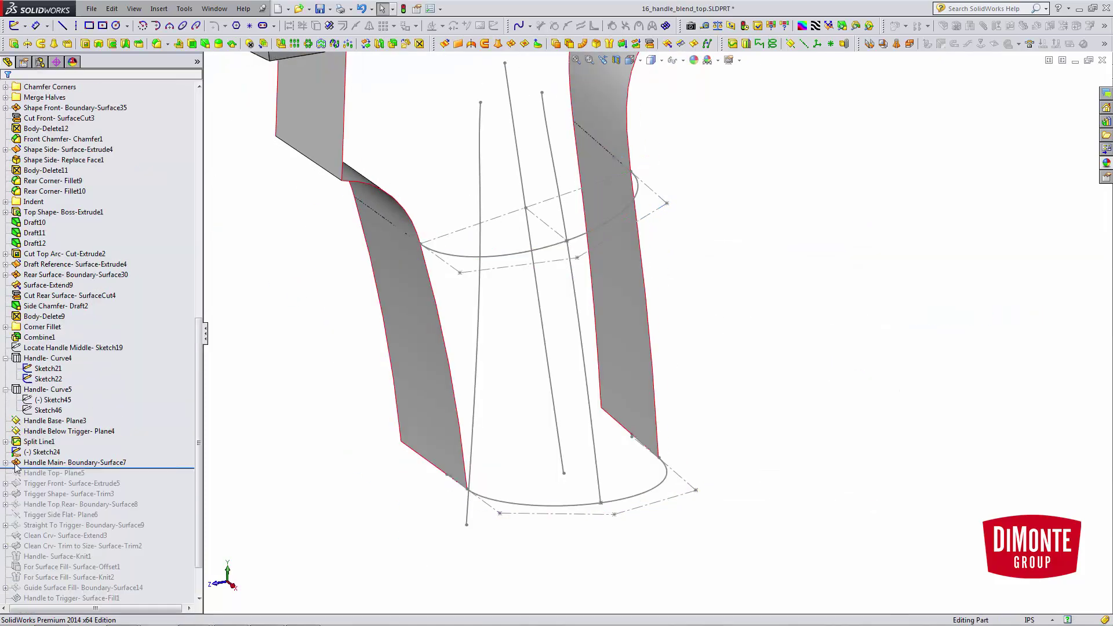
right_click(73, 455)
right_click(60, 463)
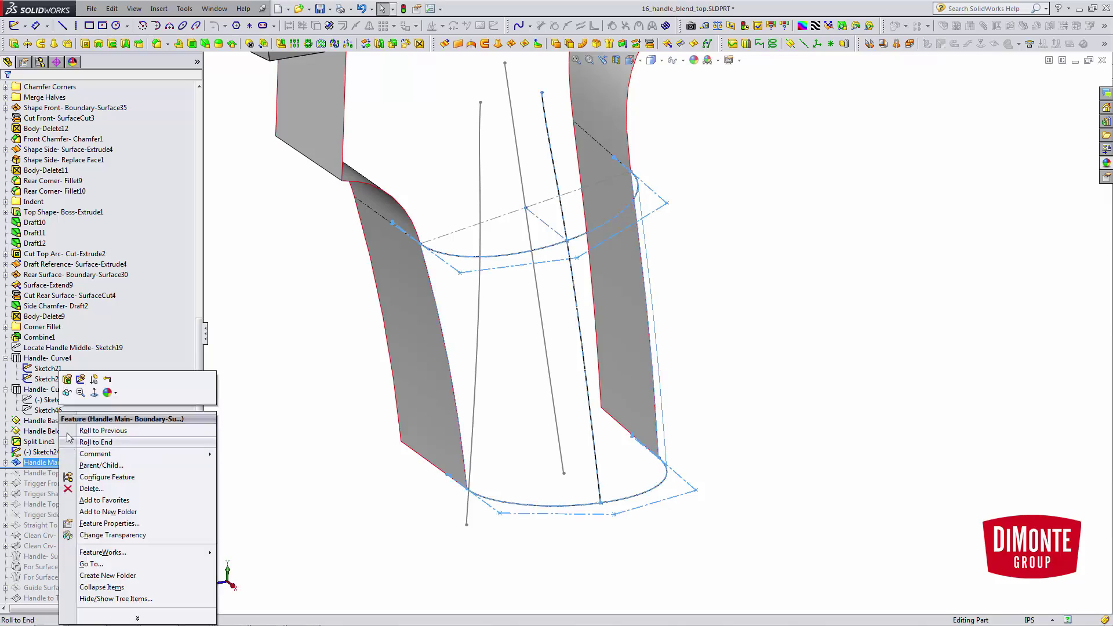
left_click(65, 391)
- Run a draft analysis on the model with the Right plane as pull direction and a 2-degree draft angle
left_click_drag(199, 461, 194, 238)
left_click(32, 181)
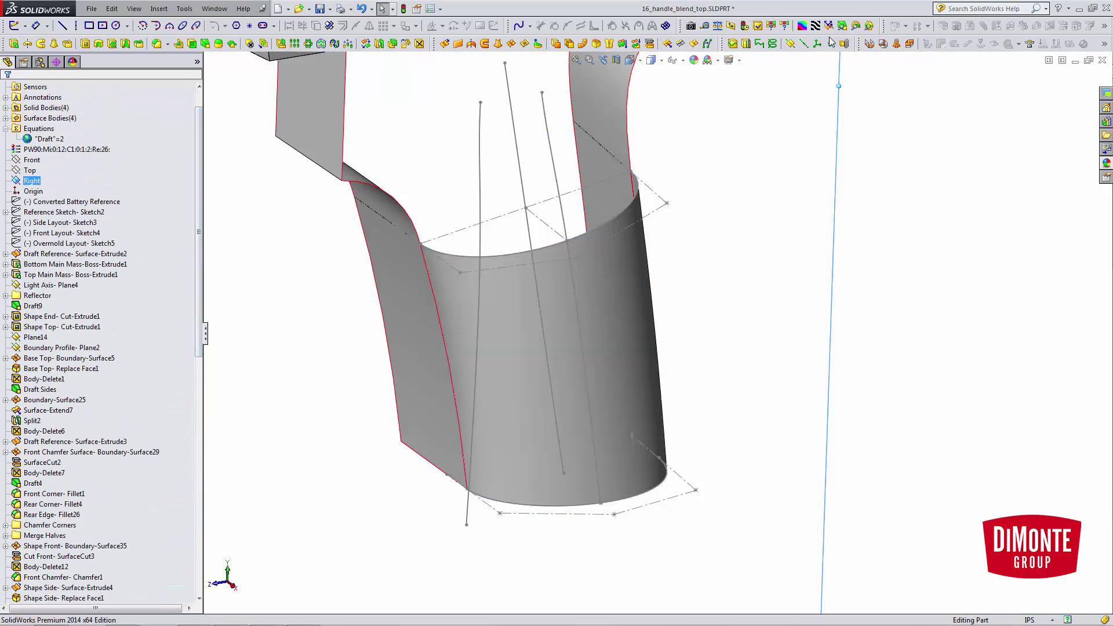
left_click(845, 27)
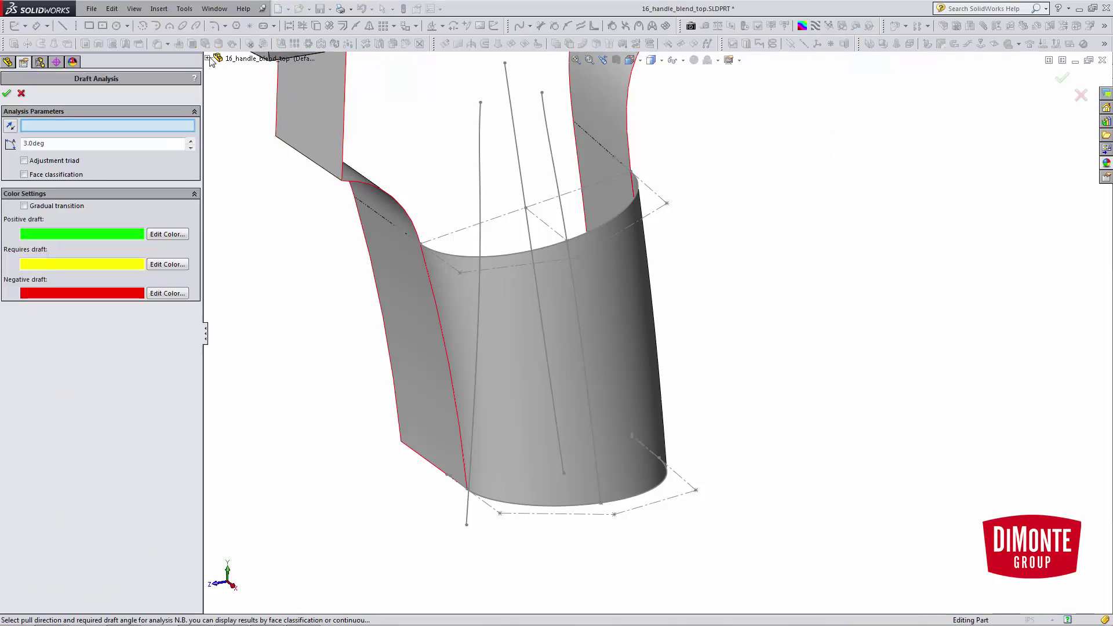
left_click(208, 59)
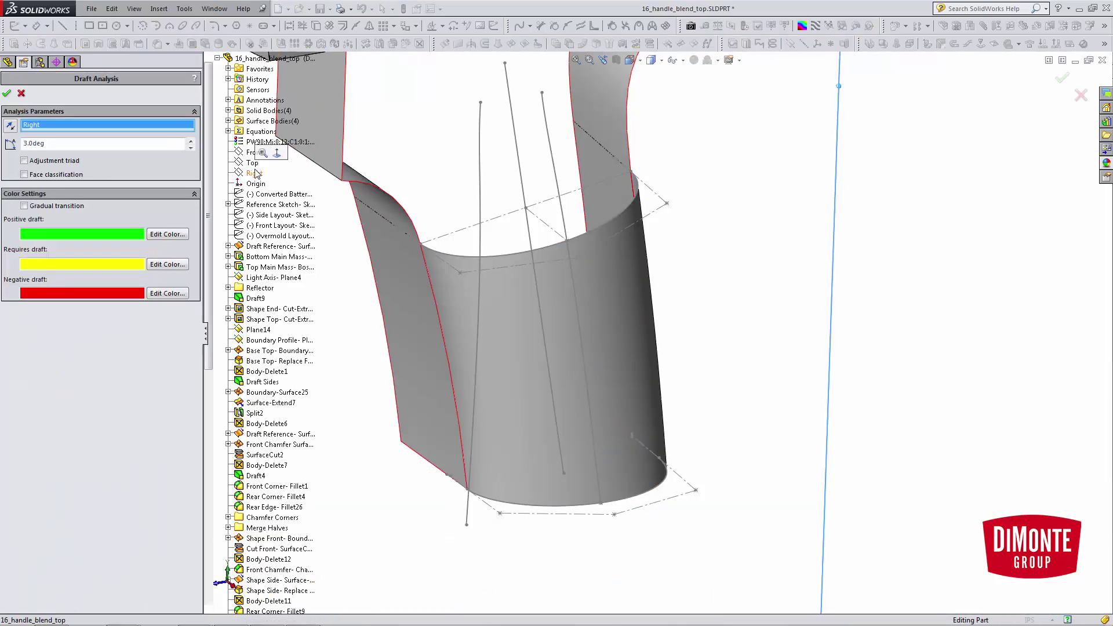
left_click(254, 172)
double_click(45, 144)
type("2")
key("Return")
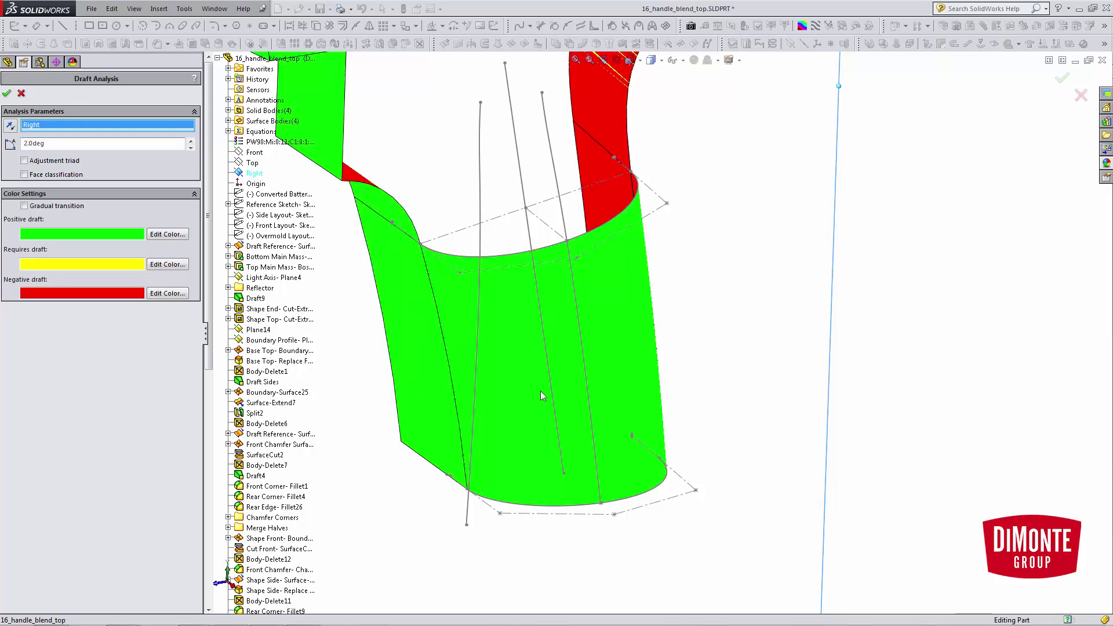
- Examine the draft angles across the handle surface up close and close the draft analysis without keeping it
middle_click_drag(484, 405, 504, 351)
scroll(492, 363, "down", 5)
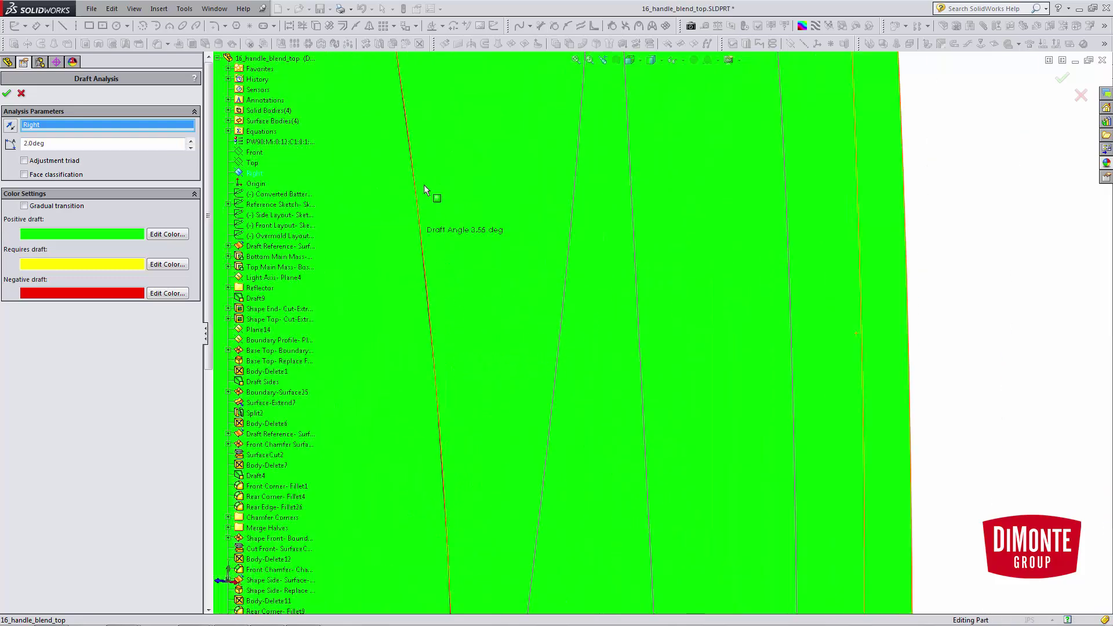
scroll(453, 224, "up", 5)
middle_click_drag(556, 454, 807, 360)
left_click(22, 93)
mouse_move(472, 290)
middle_mouse_down()
mouse_move(745, 385)
mouse_move(645, 383)
mouse_move(645, 397)
mouse_move(551, 380)
middle_mouse_up()
scroll(123, 464, "down", 15)
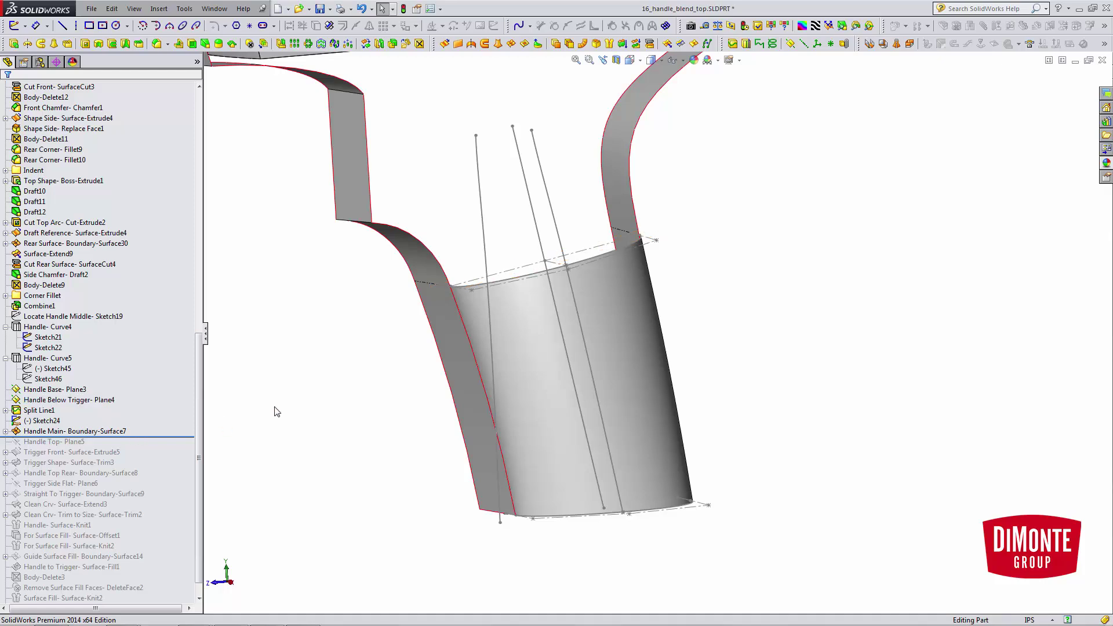
- Roll the model forward past the Handle Top plane and the Trigger Front Surface-Extrude5 feature
middle_click_drag(312, 407, 349, 417)
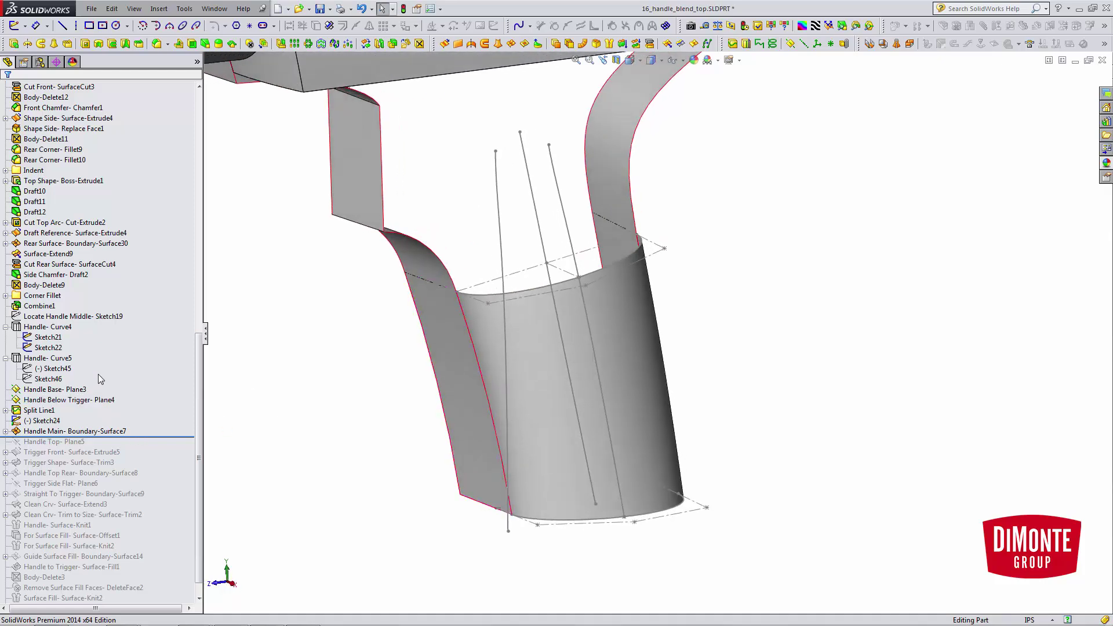
scroll(148, 397, "down", 1)
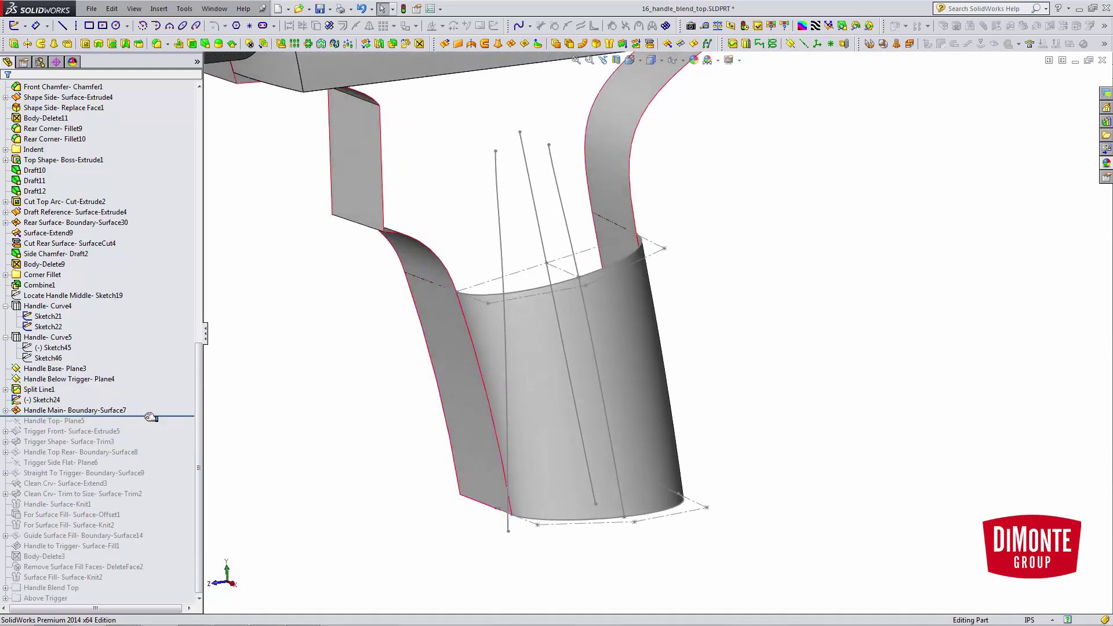
left_click_drag(150, 417, 145, 436)
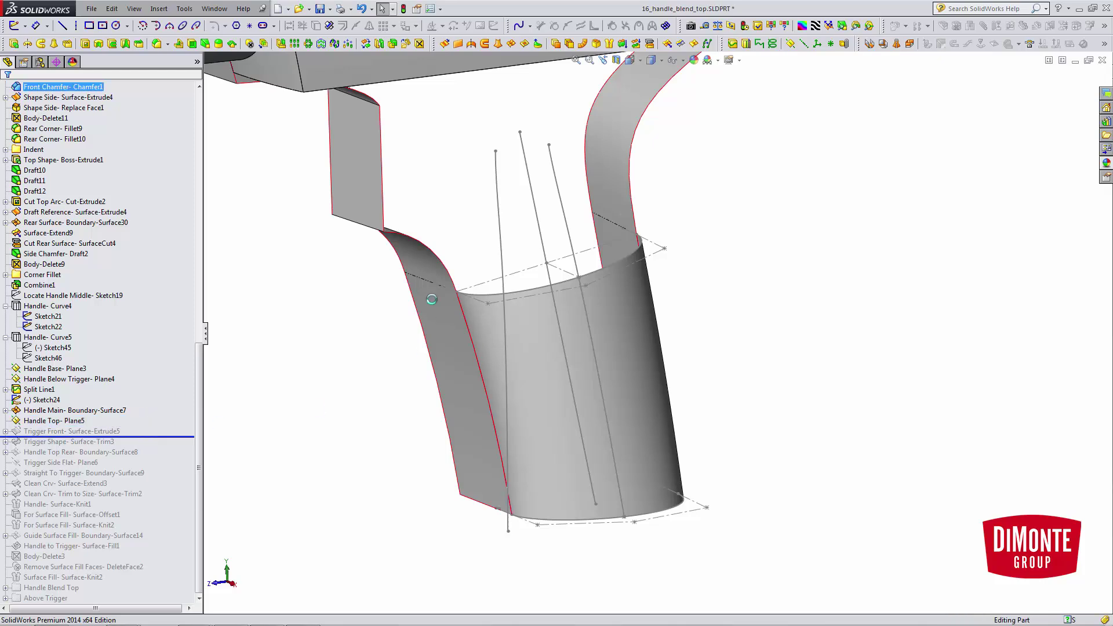
middle_click_drag(437, 293, 458, 209)
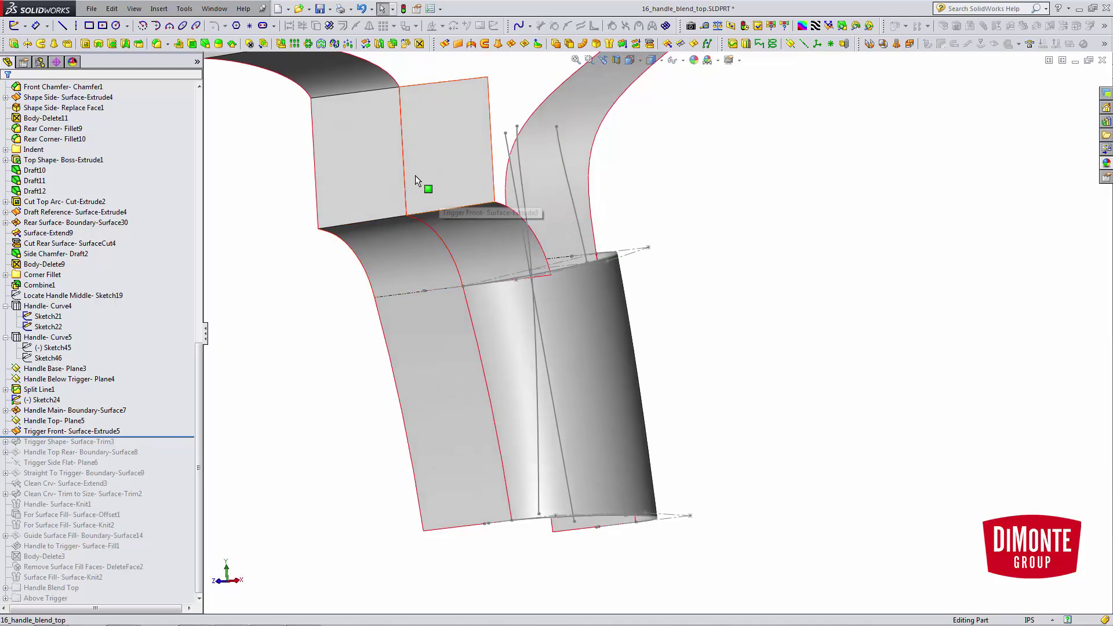
- Check the extrude and draft settings of Trigger Front Surface-Extrude5 and leave the feature without changing it
left_click(6, 432)
left_click(49, 441)
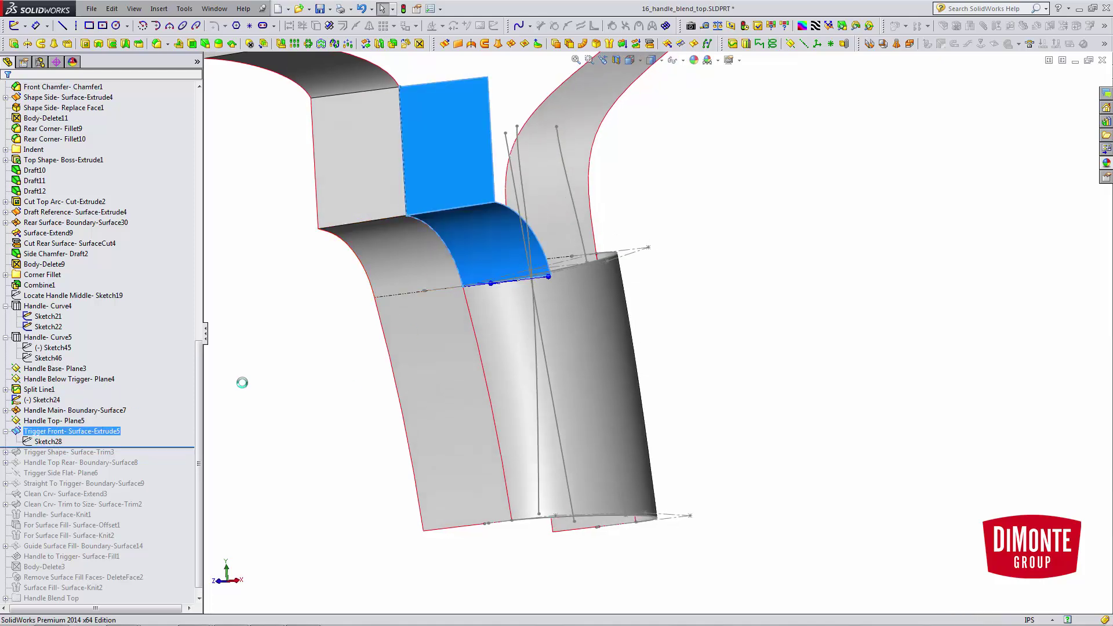
left_click(61, 401)
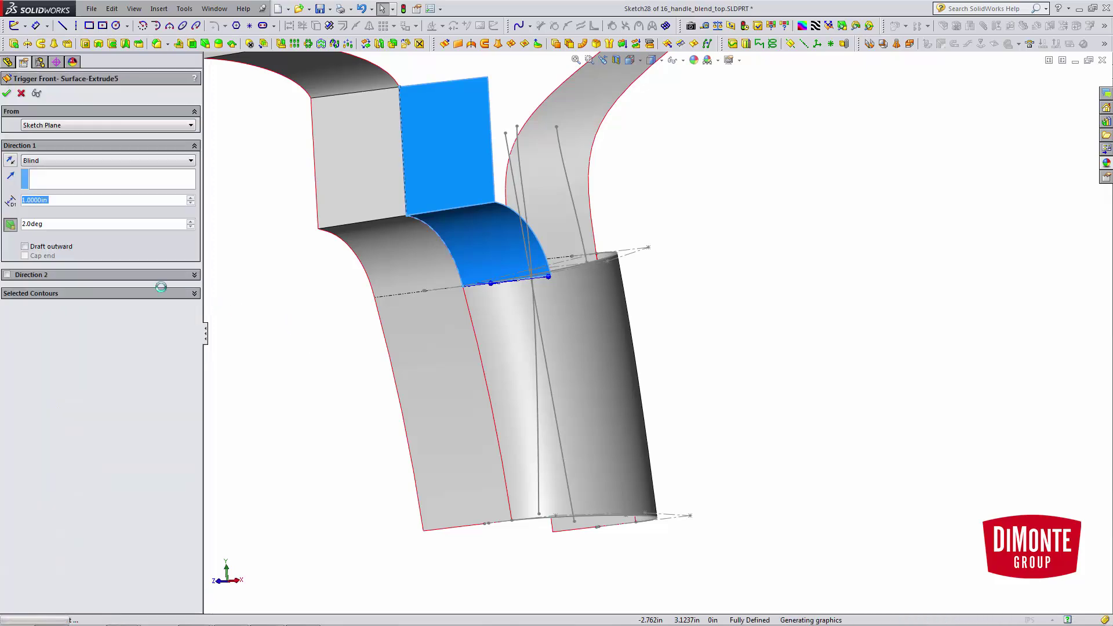
left_click(21, 93)
left_click(341, 373)
- Roll the model forward past Trigger Shape Surface-Trim3 and Handle Top Rear Boundary-Surface8
scroll(110, 384, "down", 1)
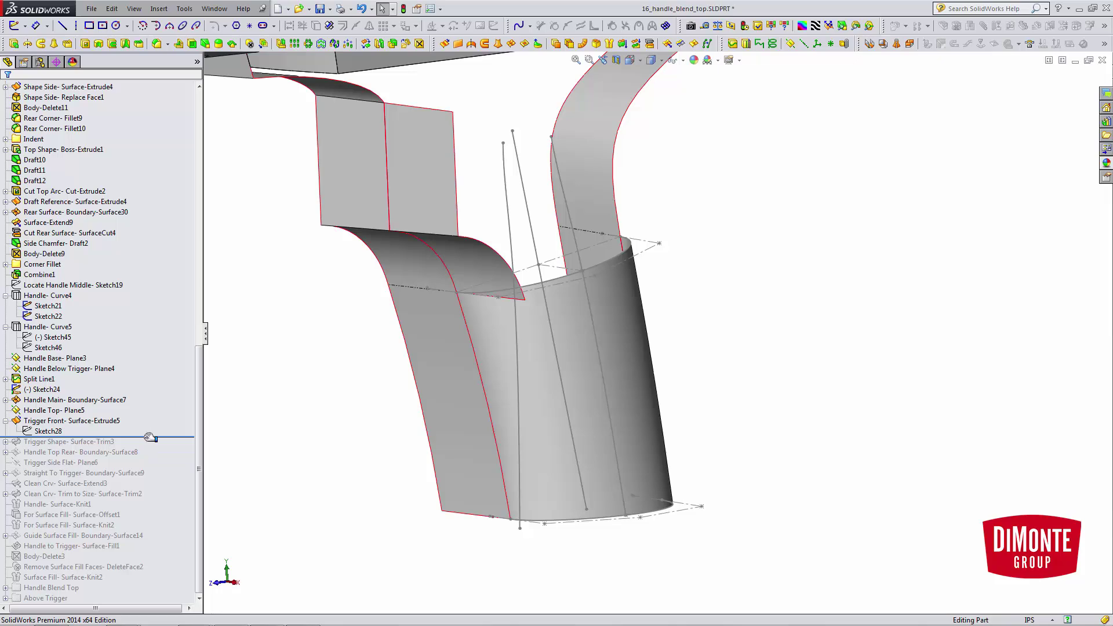
left_click_drag(150, 437, 151, 445)
middle_click_drag(426, 350, 477, 343)
scroll(503, 242, "down", 2)
scroll(531, 274, "up", 3)
middle_click_drag(531, 275, 473, 295)
left_click_drag(149, 449, 150, 458)
middle_click_drag(593, 325, 489, 258)
- Open Sketch25 of the Handle Top Rear boundary surface, examine its style spline and arc relations, and exit the sketch
left_click(5, 452)
middle_click_drag(461, 382, 447, 371)
left_click(61, 473)
left_click(70, 458)
middle_click_drag(571, 276, 565, 291)
scroll(565, 291, "down", 3)
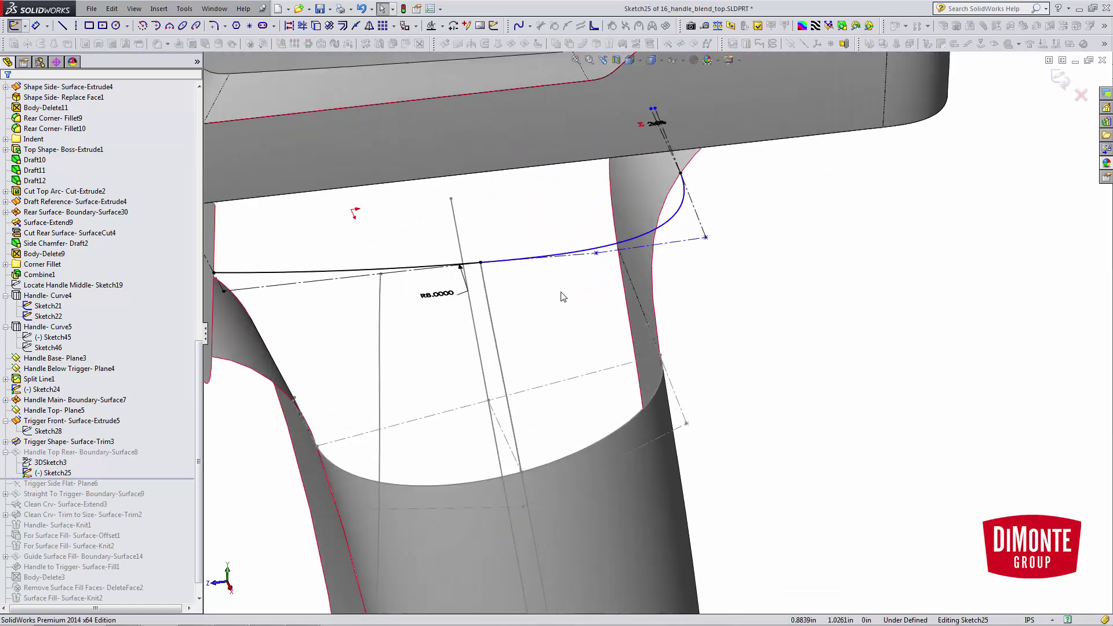
left_click(654, 231)
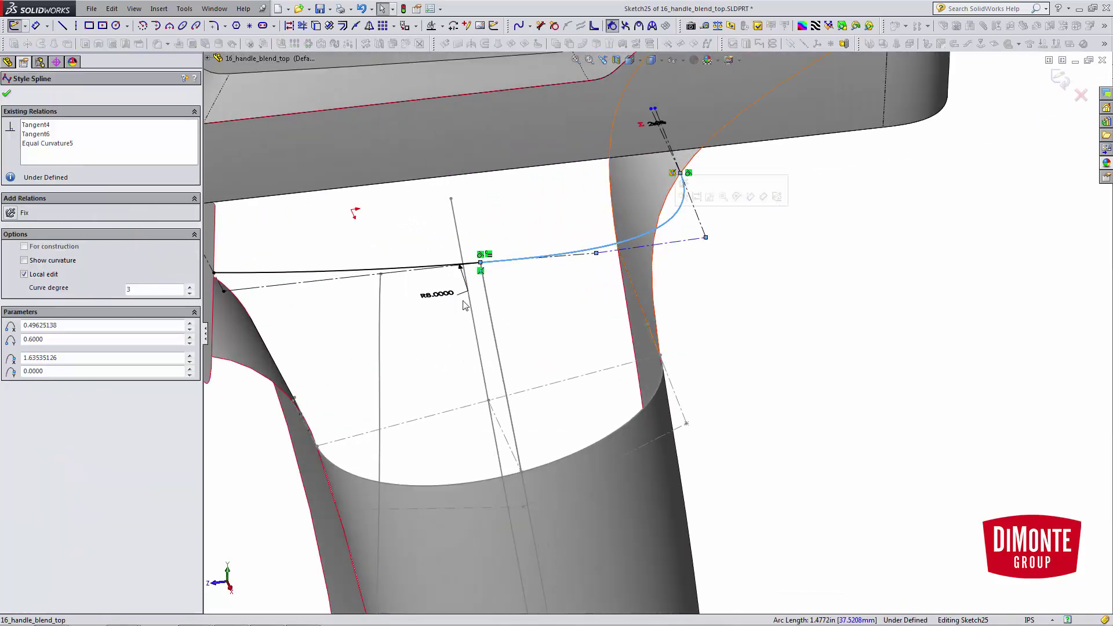
left_click(332, 271)
scroll(485, 343, "up", 1)
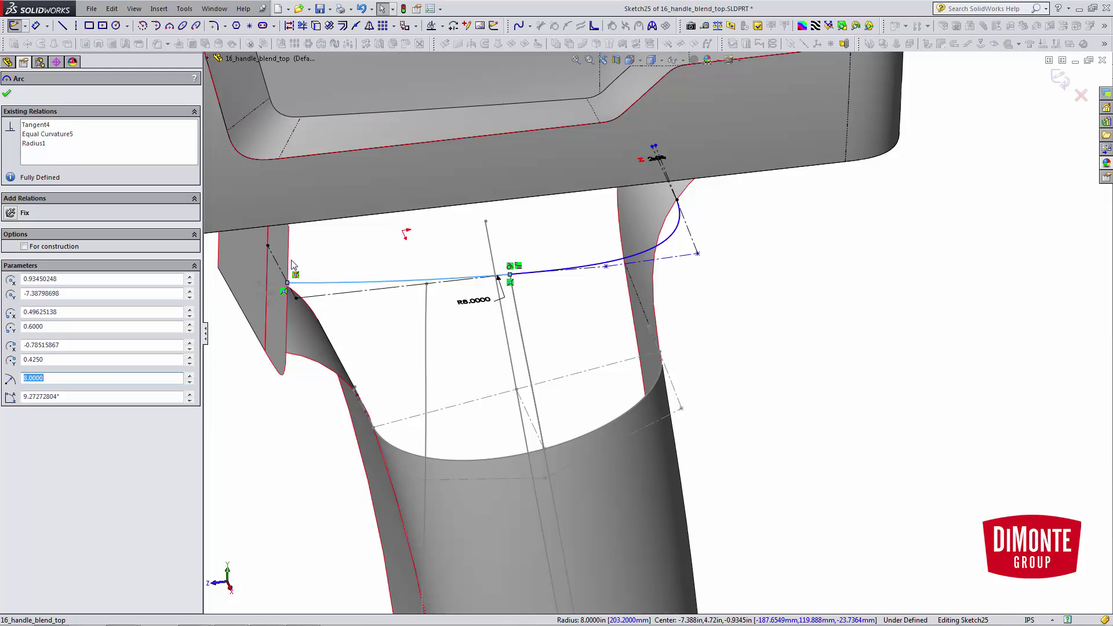
mouse_move(578, 332)
middle_mouse_down()
mouse_move(539, 280)
mouse_move(562, 318)
middle_mouse_up()
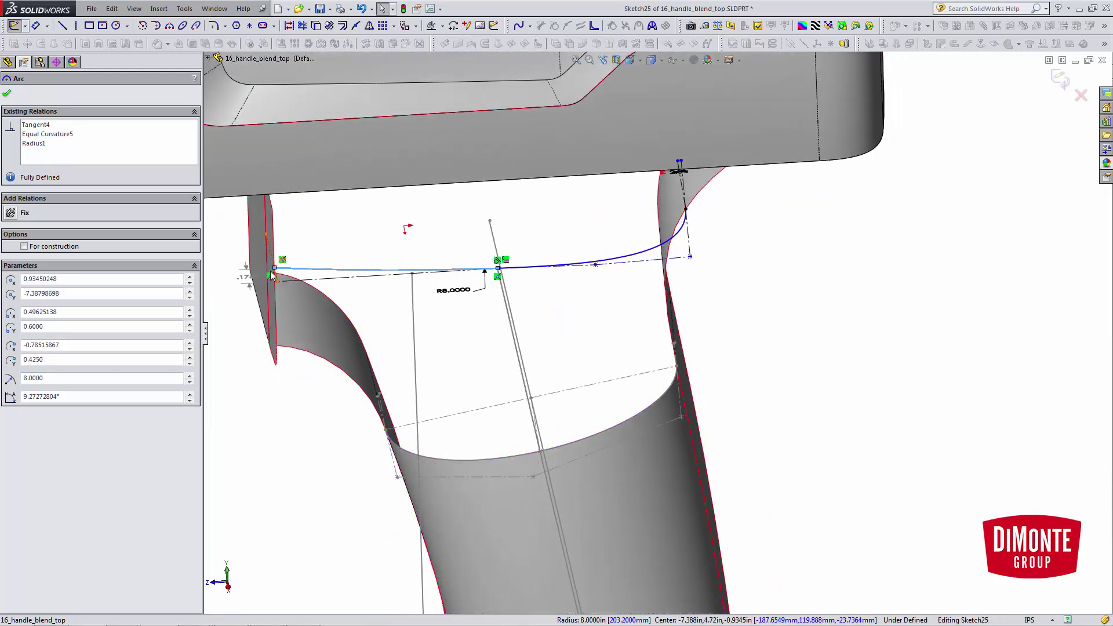
mouse_move(603, 364)
middle_mouse_down()
mouse_move(598, 316)
mouse_move(566, 301)
mouse_move(658, 404)
mouse_move(621, 339)
middle_mouse_up()
left_click(1060, 79)
- Open Handle Top Rear Boundary-Surface8 and examine its direction curves, end conditions and trimming, leaving the feature unchanged
scroll(704, 395, "down", 4)
left_click(620, 338)
left_click(629, 316)
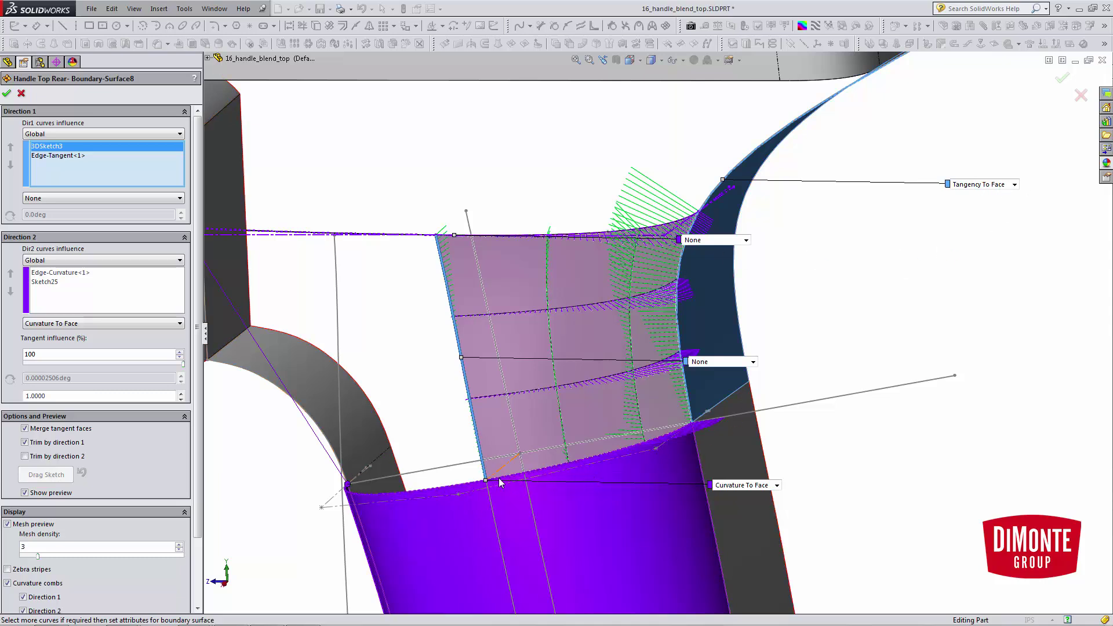
middle_click_drag(643, 472, 616, 428)
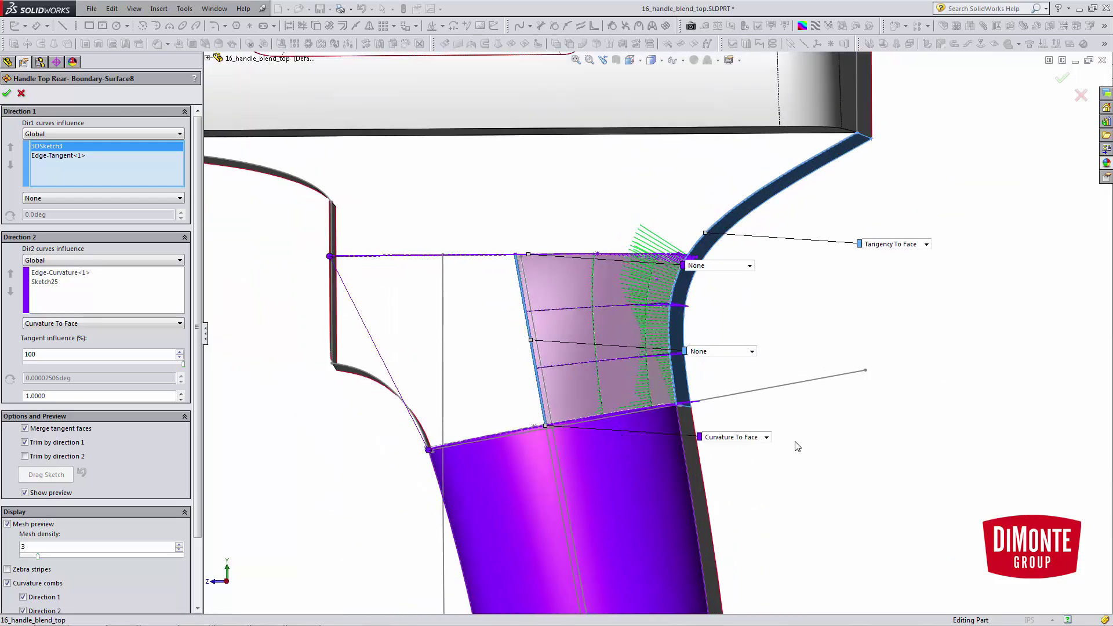
middle_click_drag(638, 443, 609, 422)
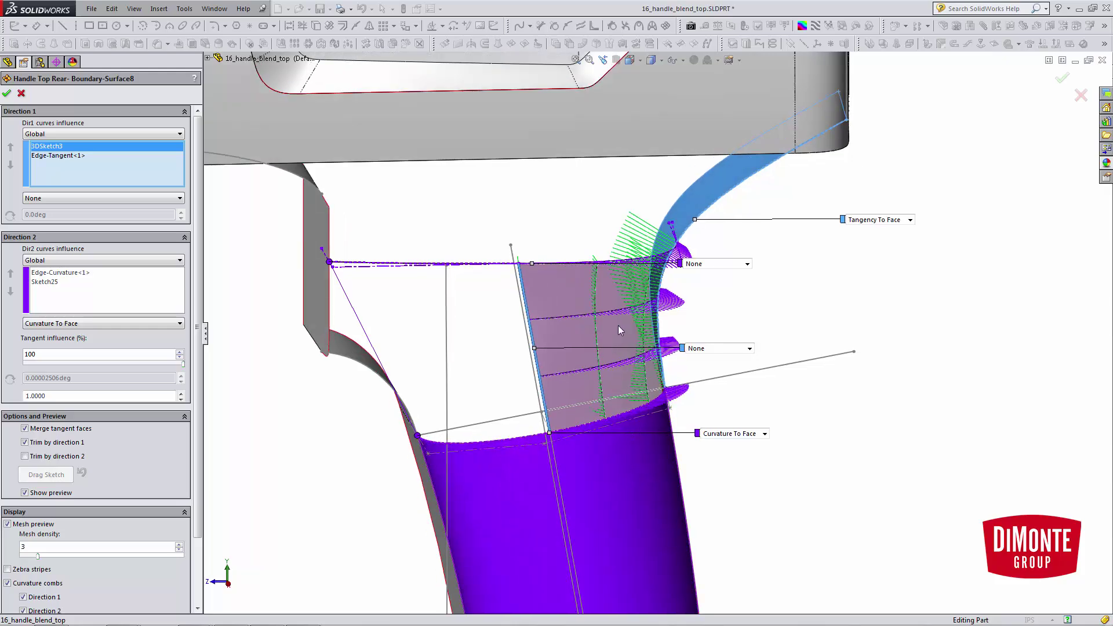
middle_click_drag(570, 276, 552, 274)
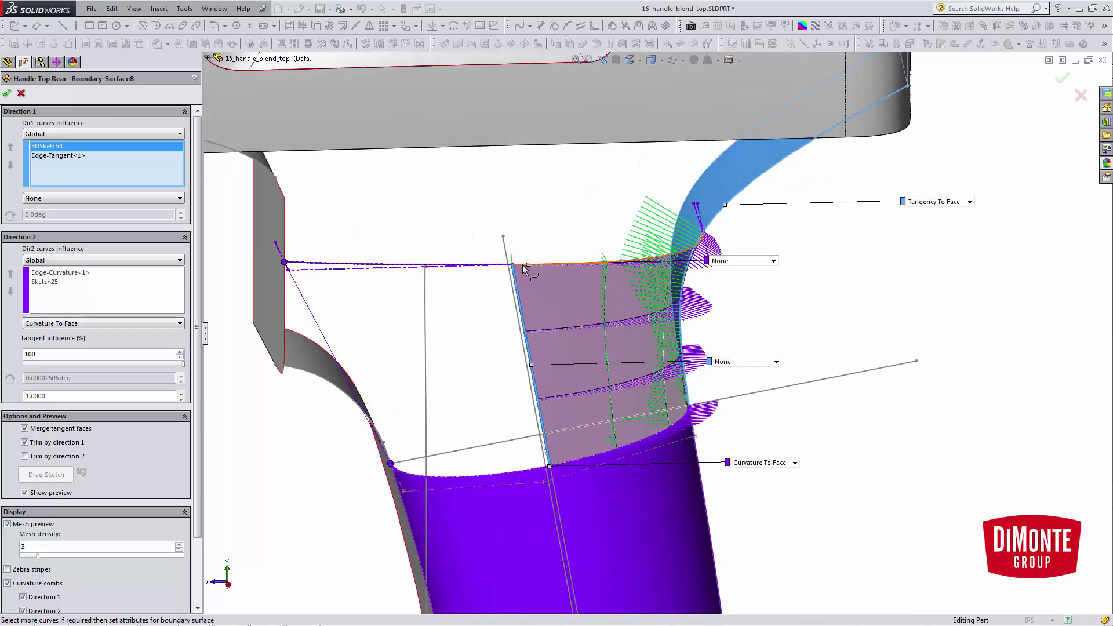
left_click(21, 94)
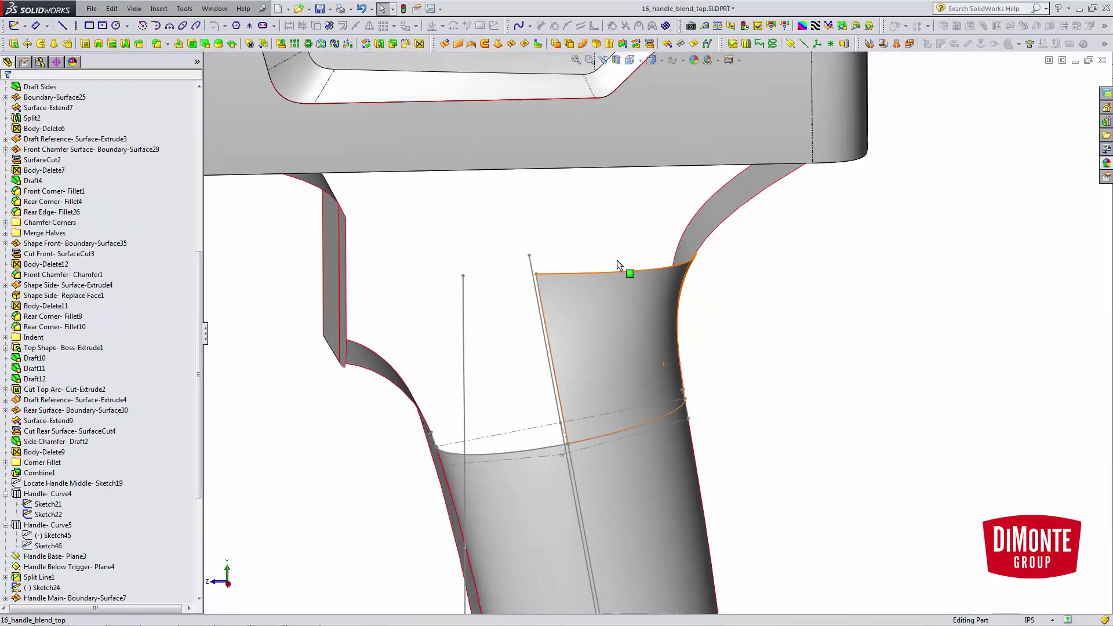
- Hide all sketches and display the model shaded without edges to judge the handle surfaces
left_click(678, 60)
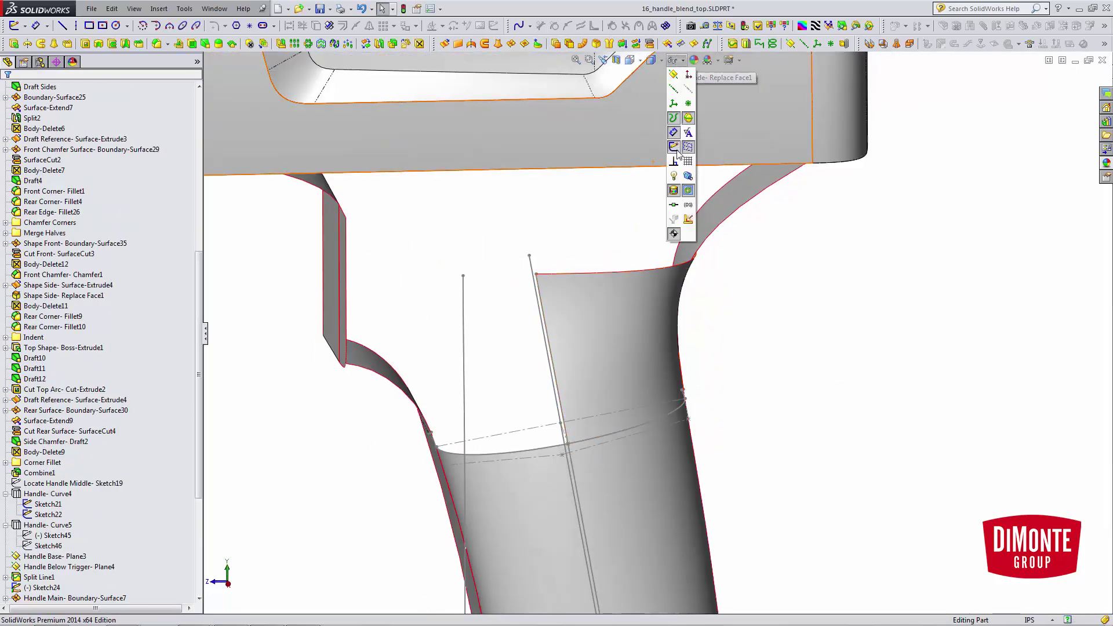
left_click(674, 146)
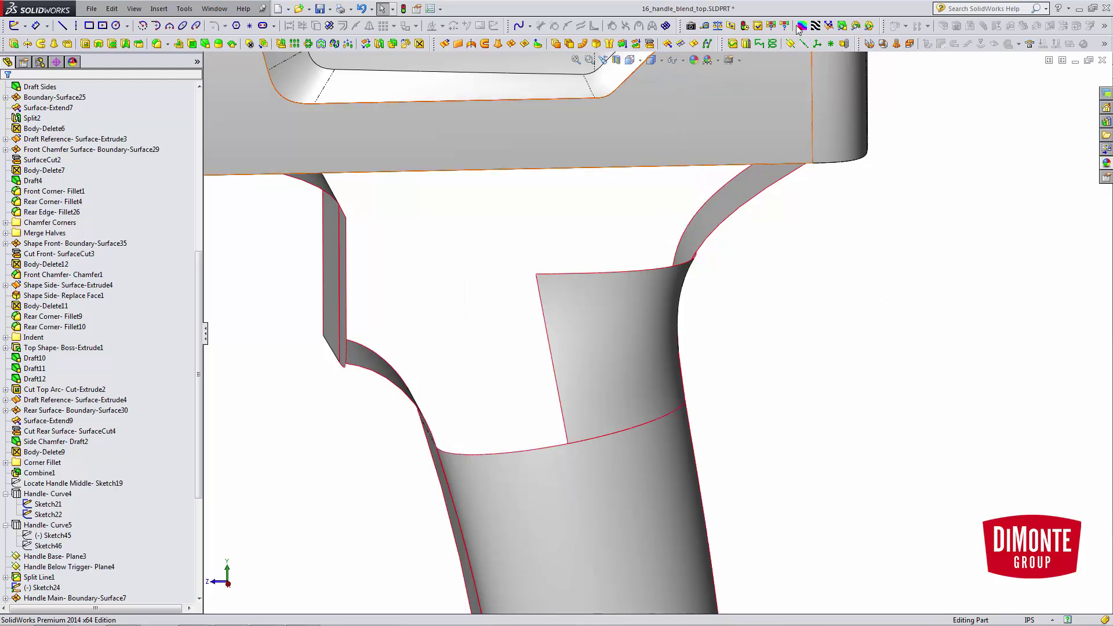
left_click(651, 60)
left_click(652, 87)
middle_click_drag(832, 259, 811, 411)
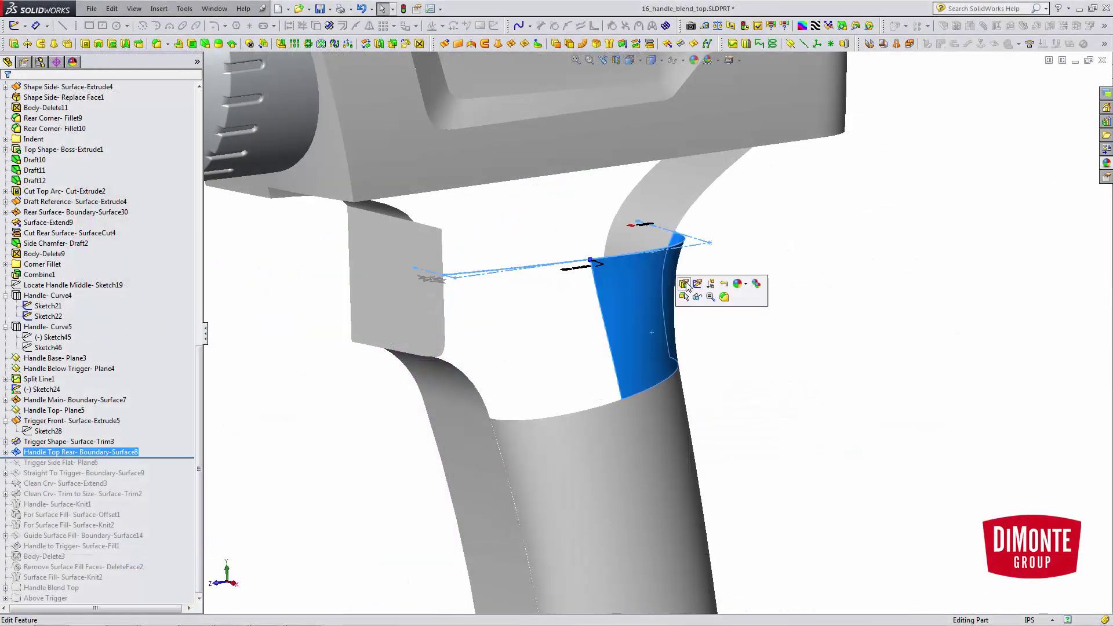
- Restore the shaded-with-edges display and turn off Trim by direction 1 in Handle Top Rear Boundary-Surface8
left_click(652, 62)
left_click(652, 75)
left_click(728, 277)
left_click(648, 297)
left_click(673, 243)
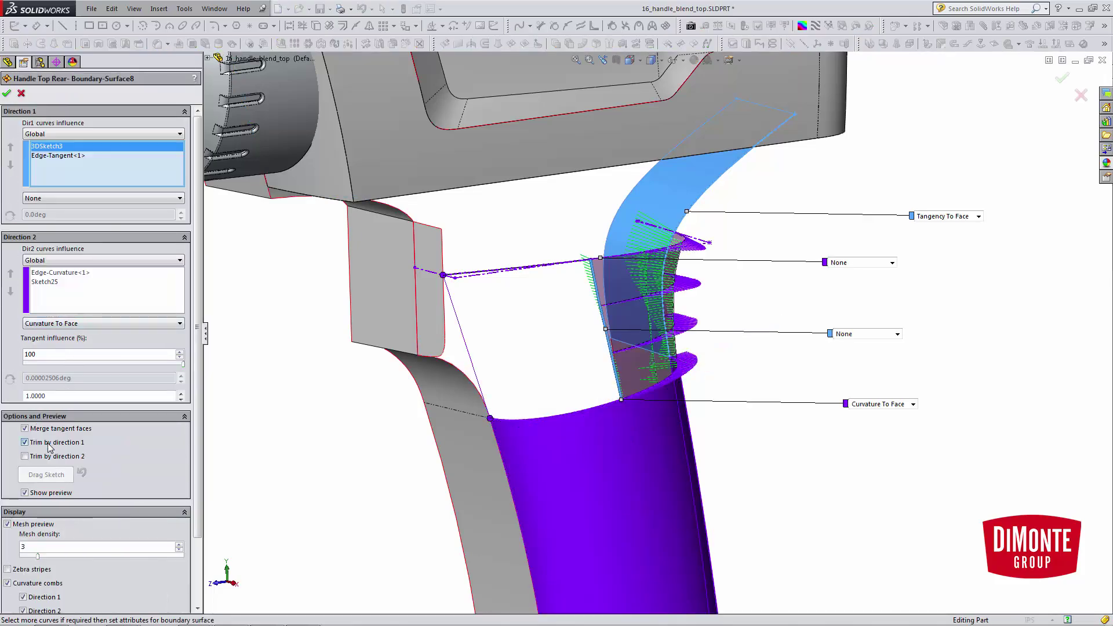
left_click(48, 443)
middle_click_drag(459, 448, 426, 431)
middle_click_drag(464, 294, 466, 325)
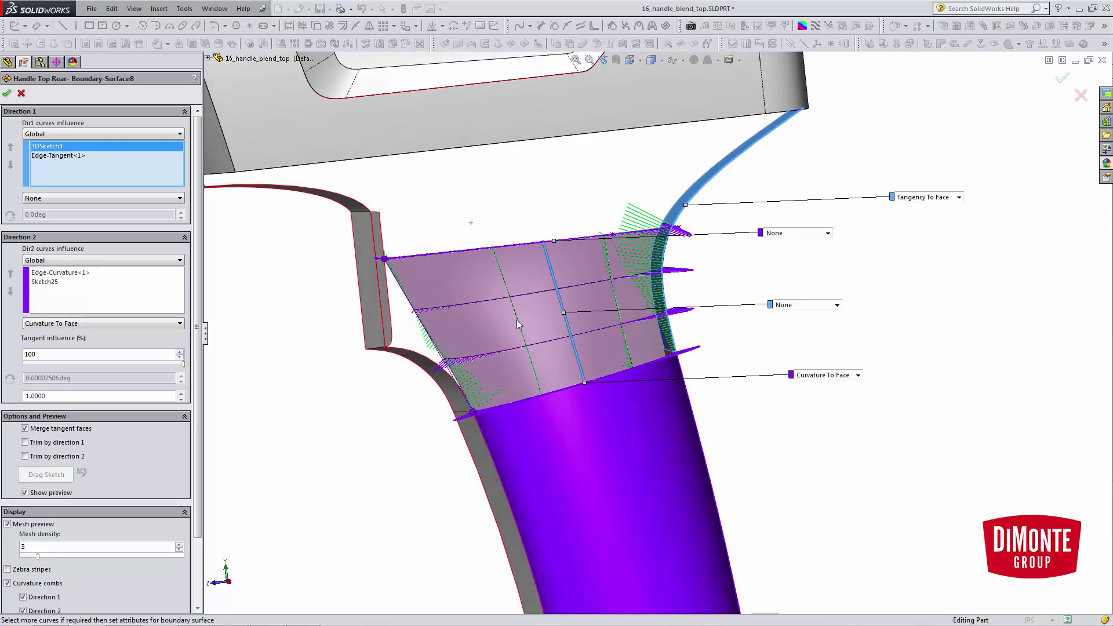